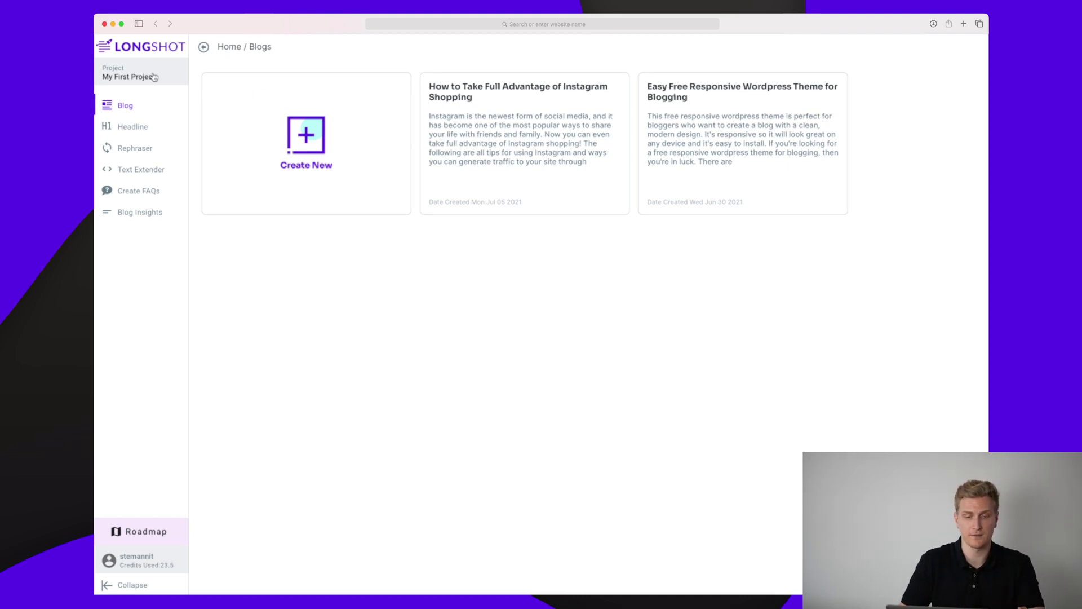
pyautogui.moveTo(146, 76)
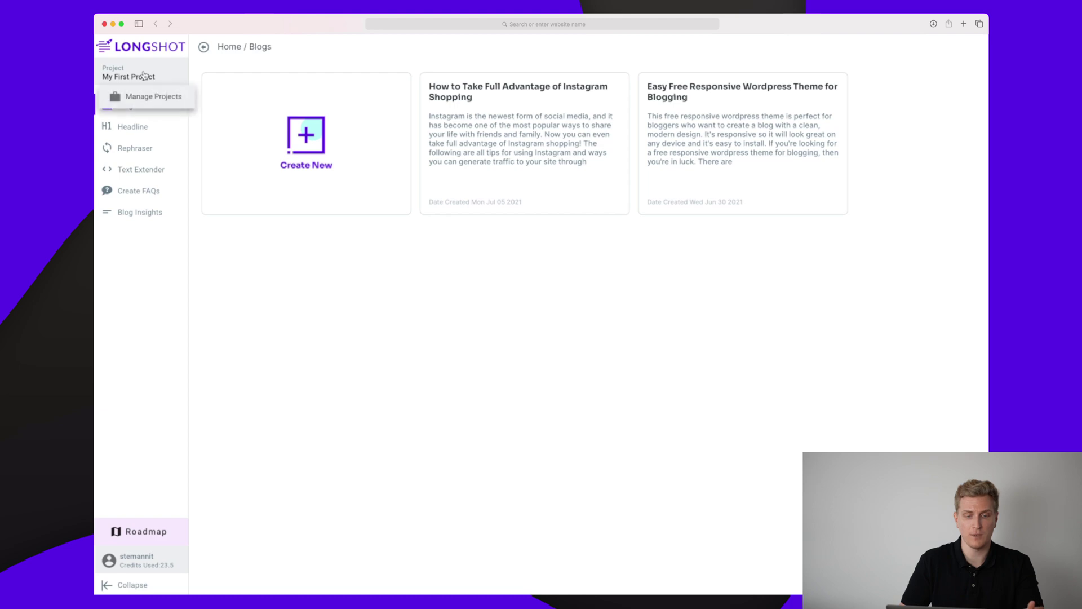
pyautogui.click(159, 96)
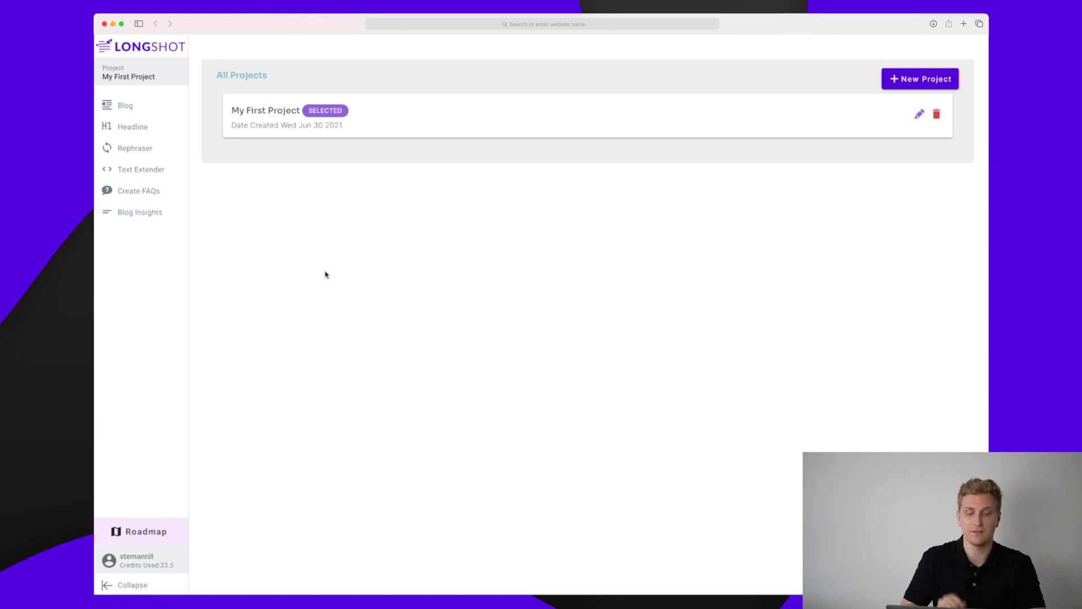
pyautogui.click(128, 107)
pyautogui.click(131, 128)
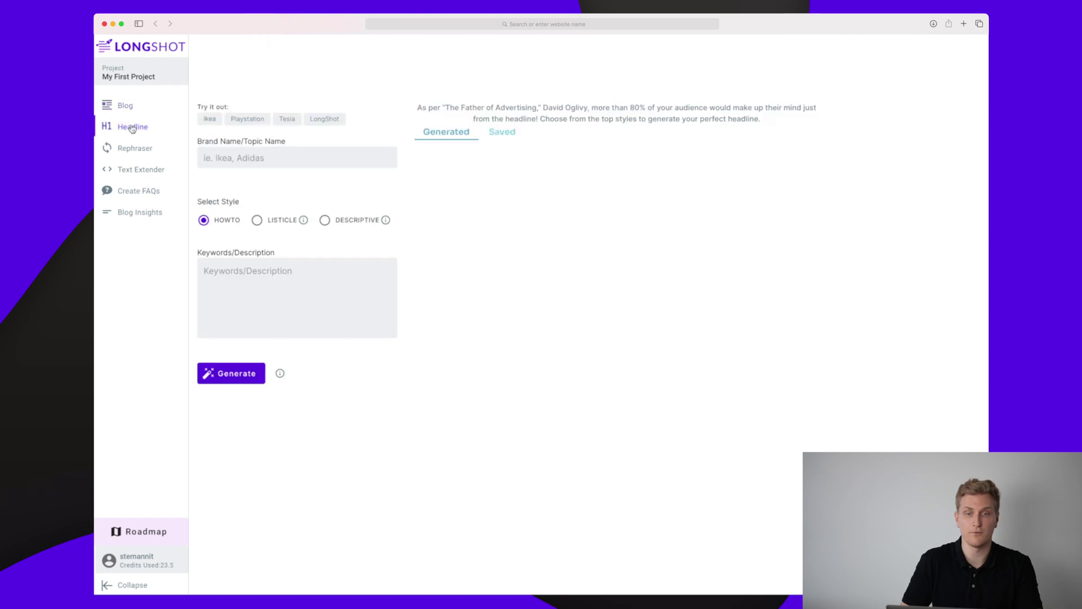
pyautogui.click(133, 151)
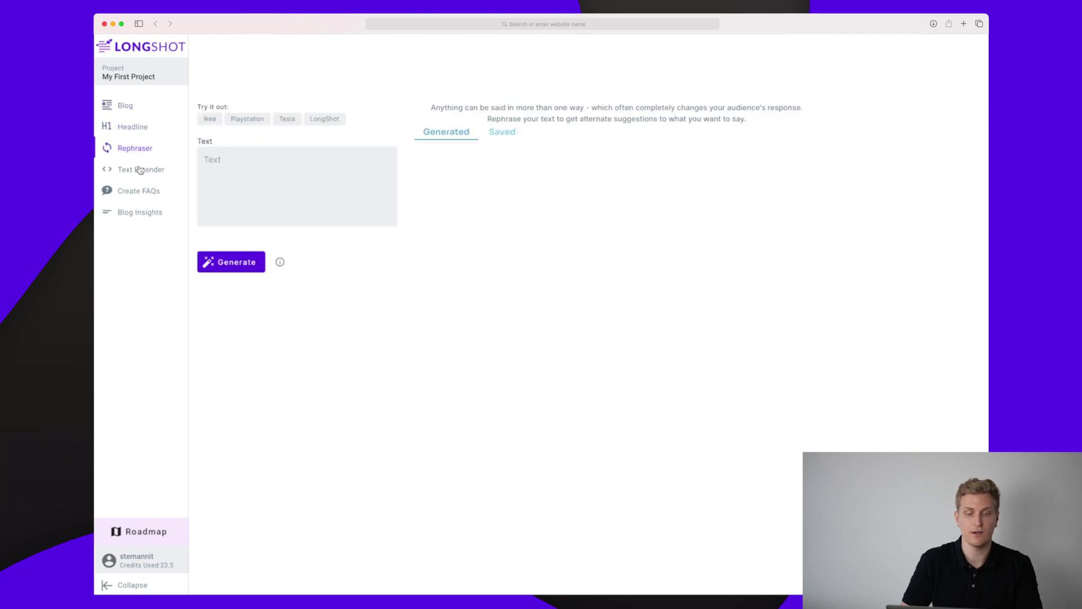
pyautogui.click(140, 170)
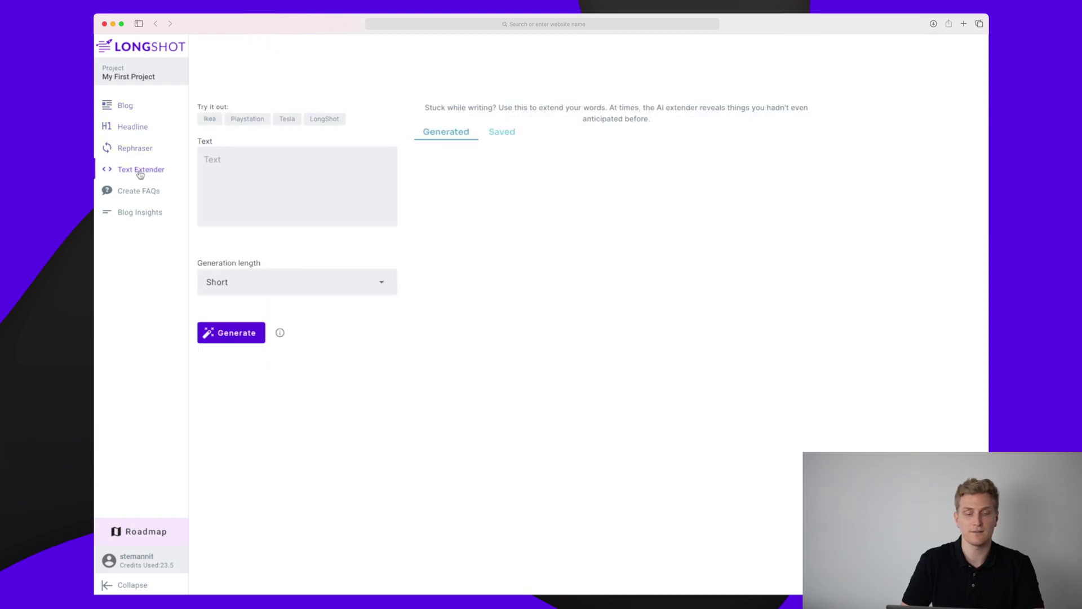
pyautogui.click(145, 214)
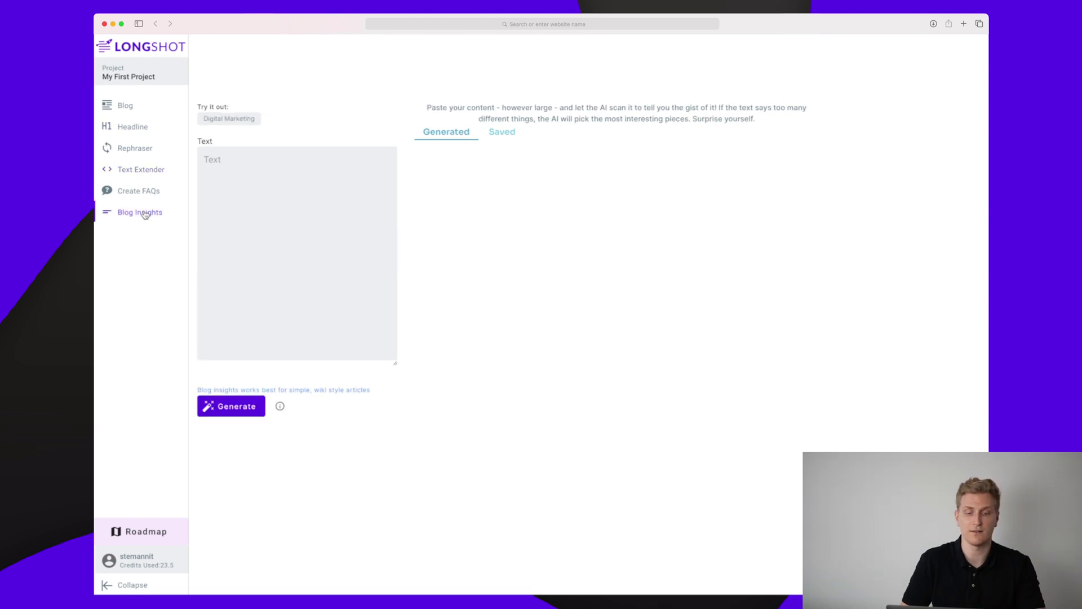
pyautogui.click(136, 107)
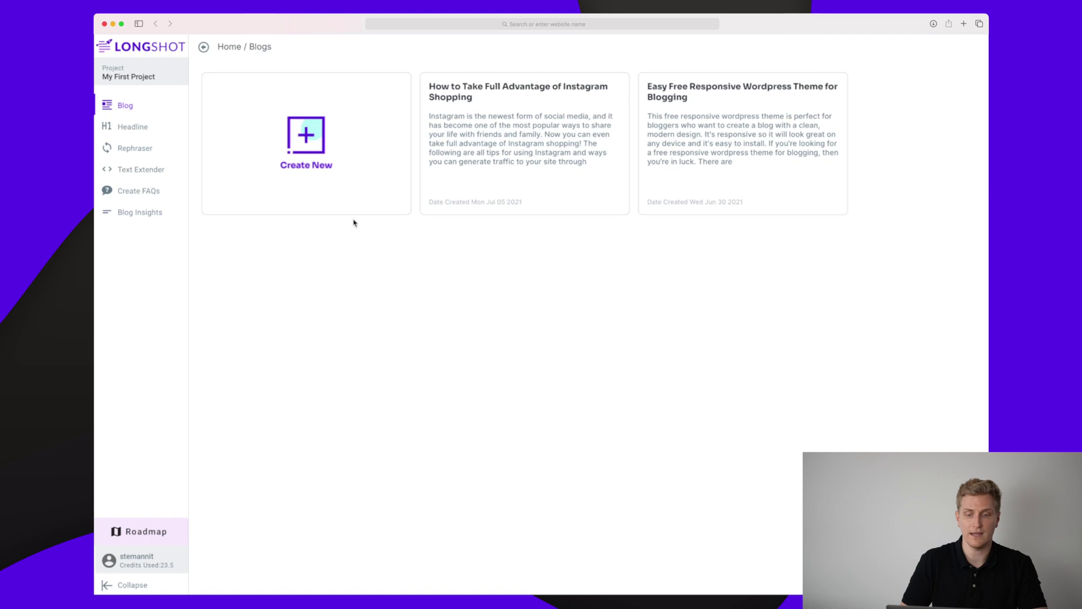
# Step: Create a new blog and set its Research topic to 'internal link building', dropping 'wordpress'
pyautogui.click(332, 151)
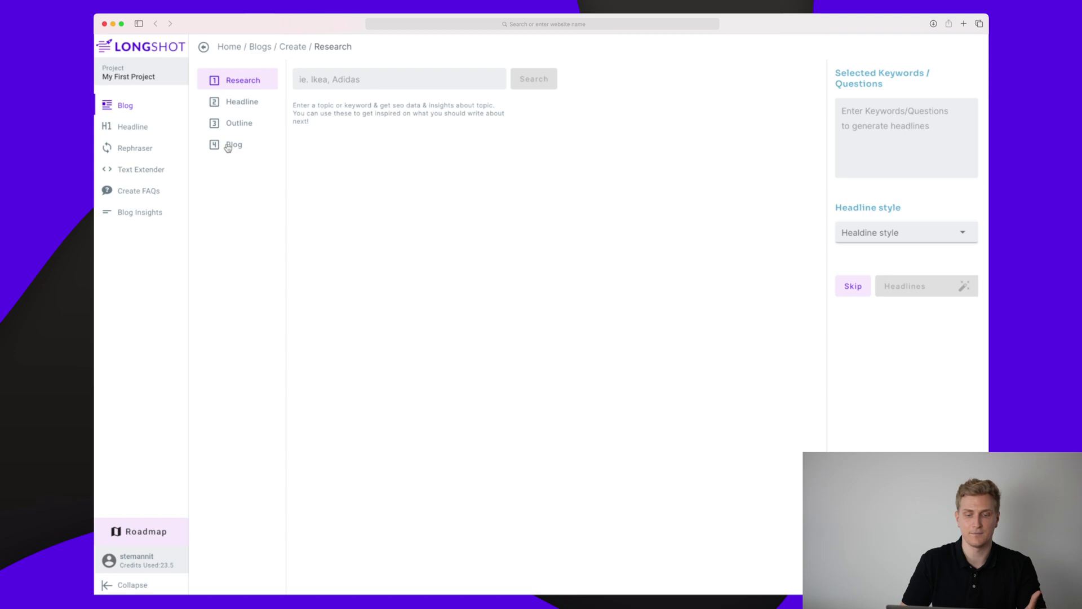
pyautogui.click(366, 79)
pyautogui.write('internal link building')
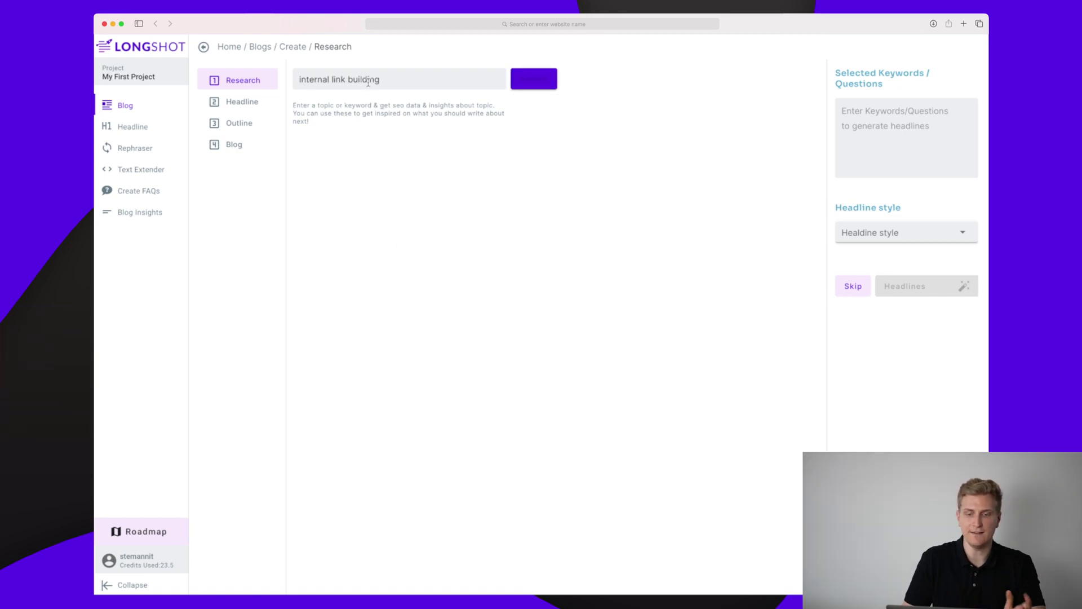
pyautogui.write('wordpres')
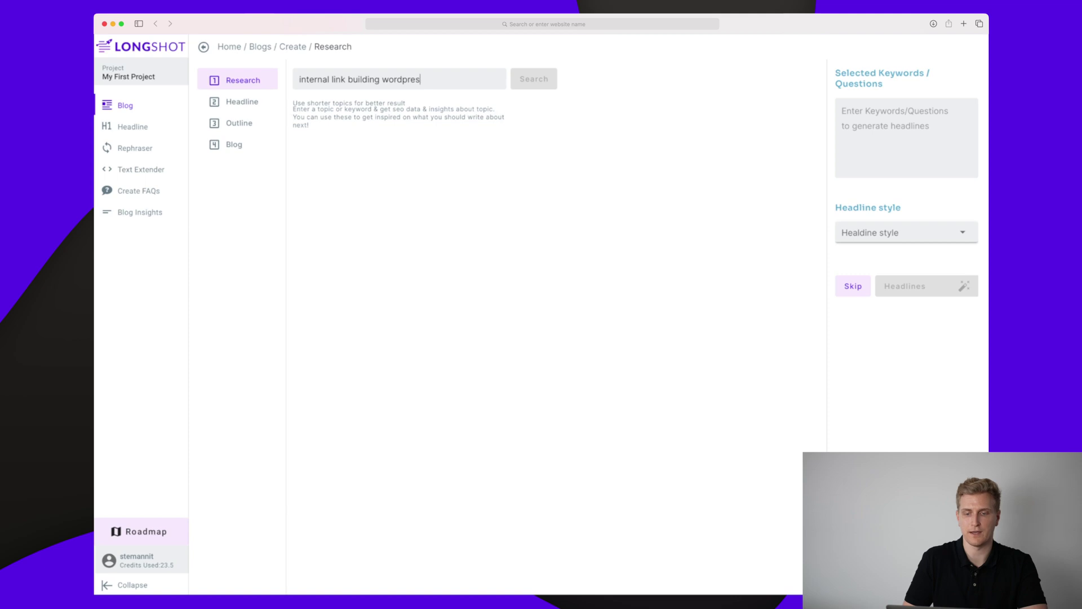
pyautogui.write('s')
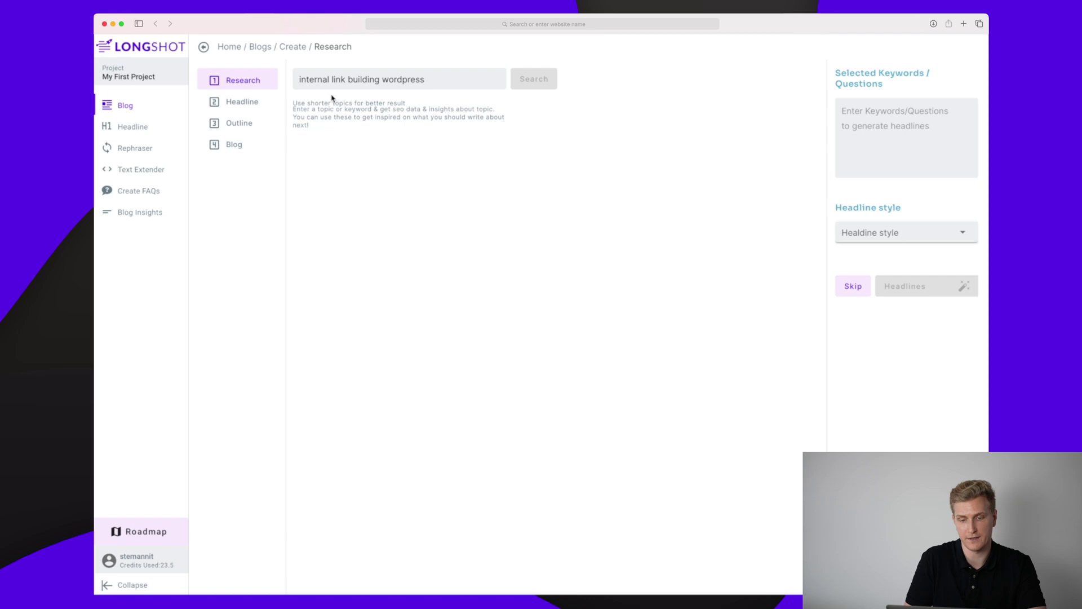
pyautogui.press('BackSpace')
pyautogui.press('BackSpace')
pyautogui.press('BackSpace')
pyautogui.press('BackSpace')
pyautogui.press('BackSpace')
pyautogui.press('BackSpace')
pyautogui.press('BackSpace')
pyautogui.press('BackSpace')
pyautogui.press('BackSpace')
pyautogui.press('BackSpace')
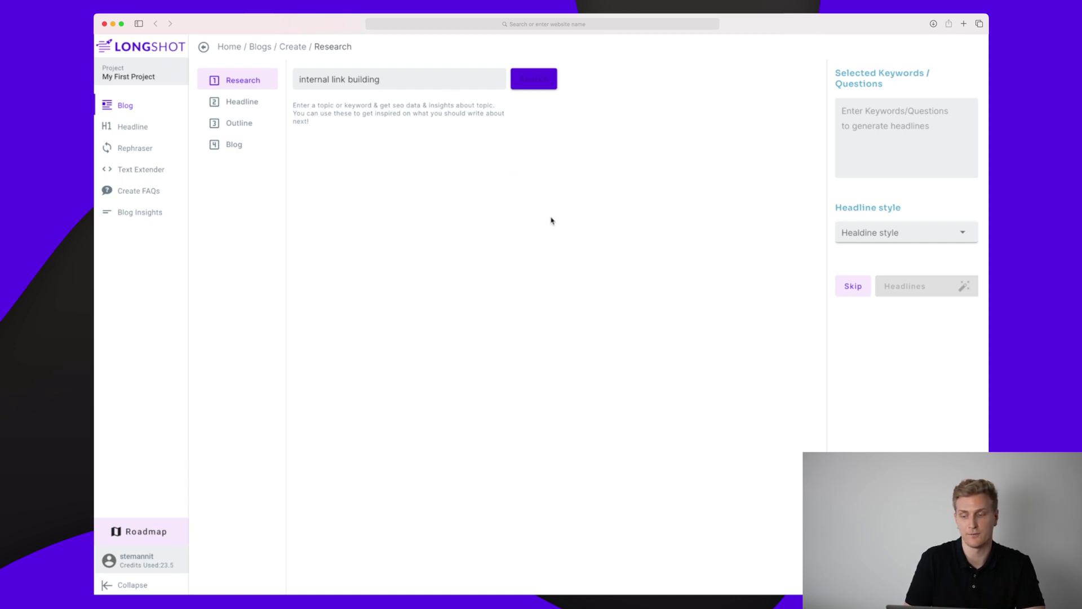
# Step: Run the topic search and review the Similar Keywords and Top Keywords lists
pyautogui.click(533, 90)
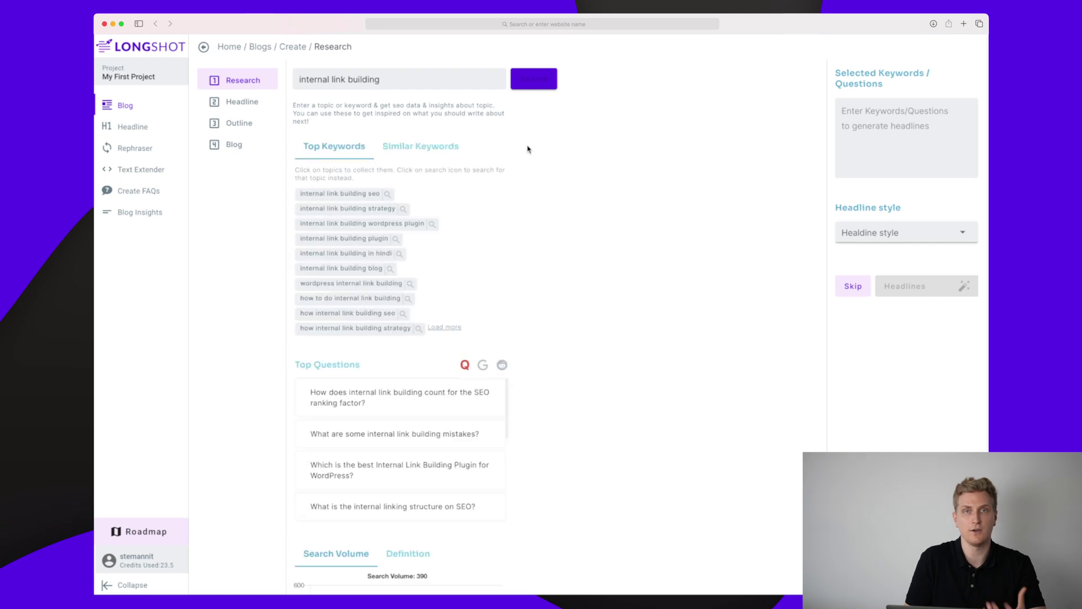
pyautogui.scroll(-1, 527, 147)
pyautogui.scroll(1, 527, 148)
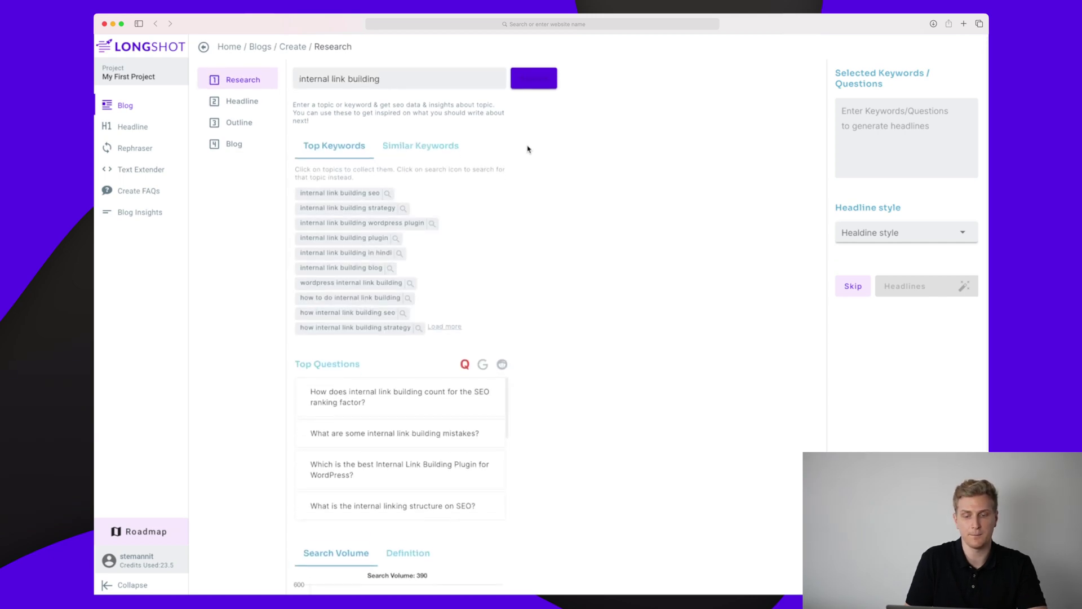
pyautogui.scroll(-1, 471, 115)
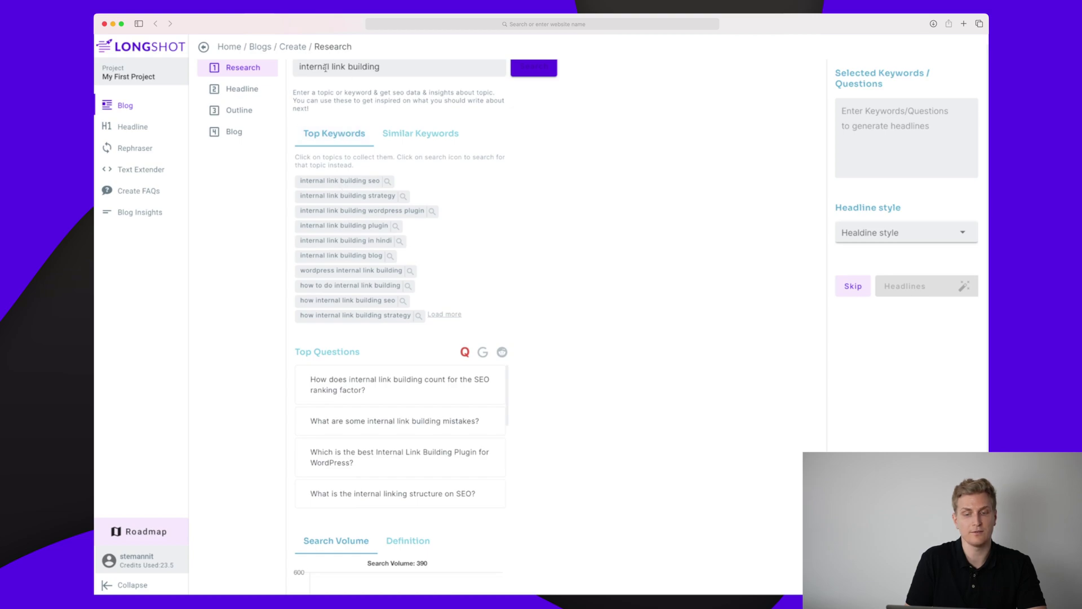
pyautogui.click(420, 135)
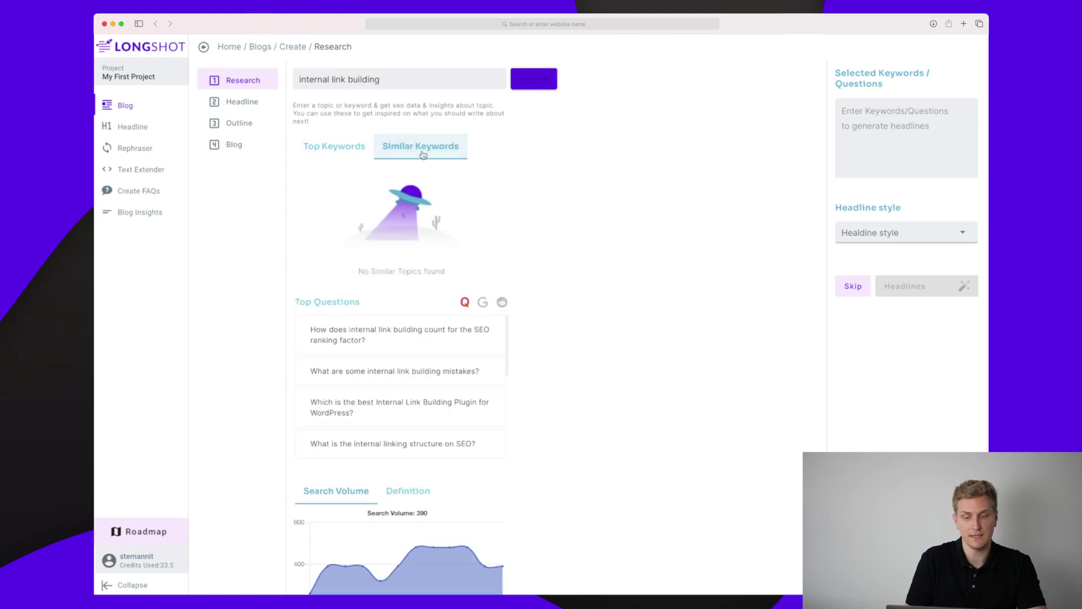
pyautogui.scroll(-2, 422, 159)
pyautogui.click(333, 101)
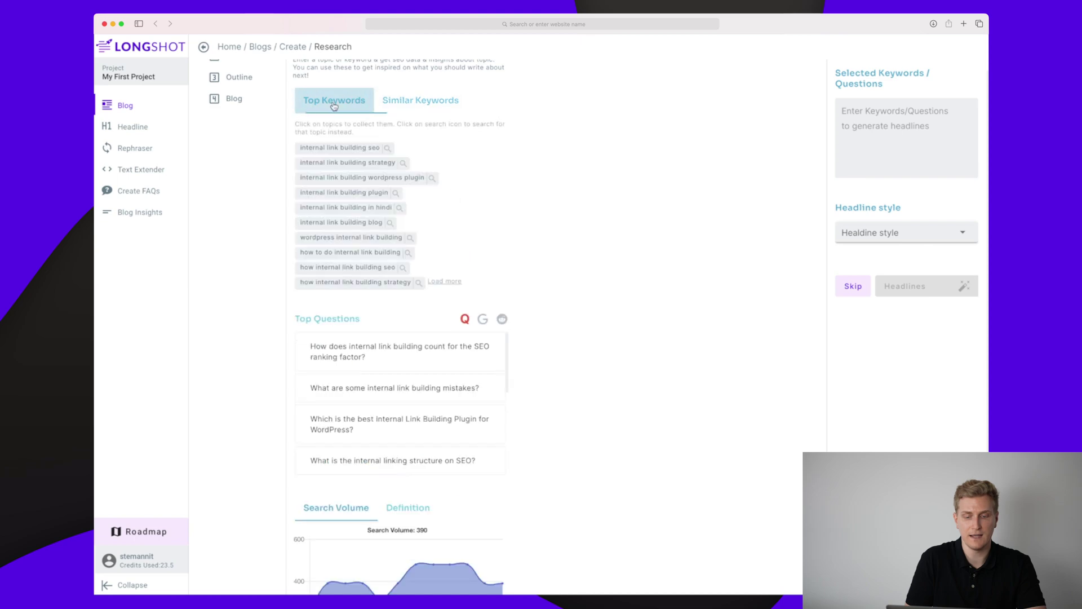
pyautogui.scroll(-3, 399, 253)
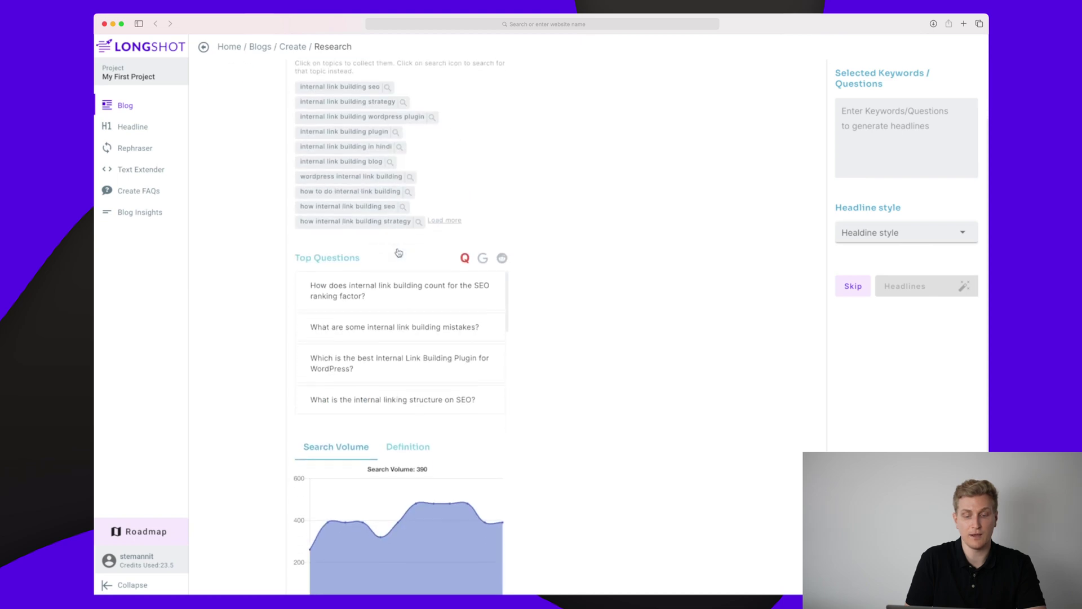
# Step: Check the Google and Reddit questions, the empty Definition, and the 390 search-volume chart
pyautogui.click(482, 259)
pyautogui.click(502, 259)
pyautogui.scroll(-2, 510, 389)
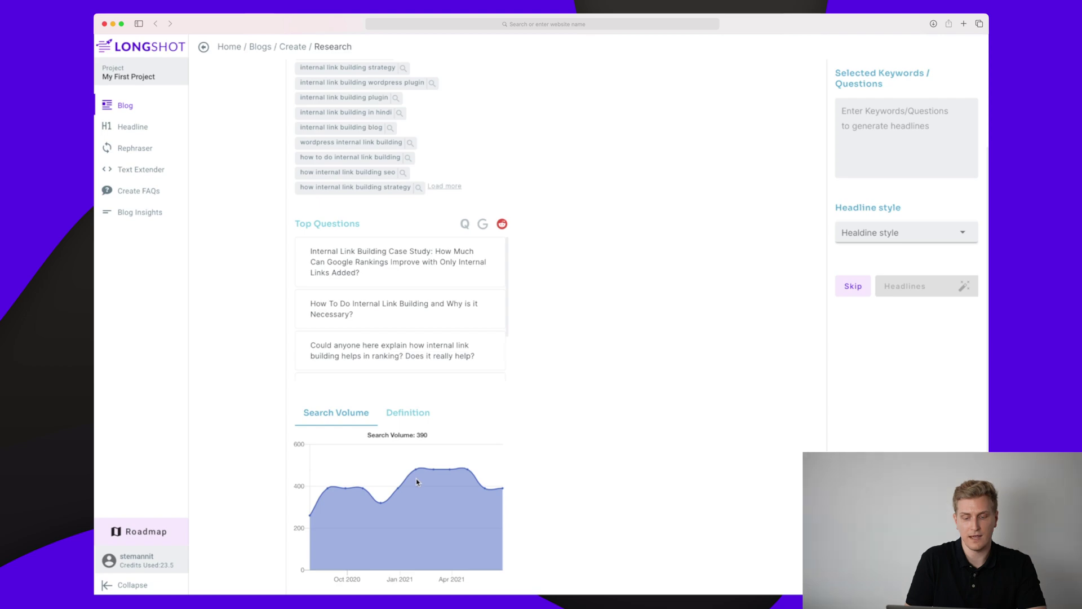
pyautogui.click(408, 412)
pyautogui.scroll(-3, 408, 429)
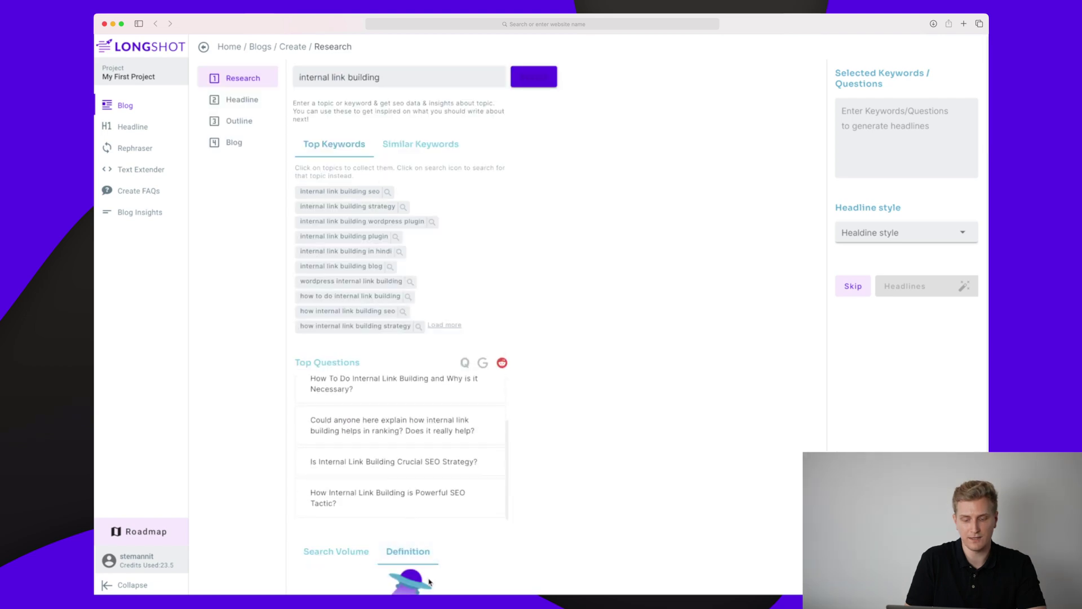
pyautogui.scroll(-3, 381, 497)
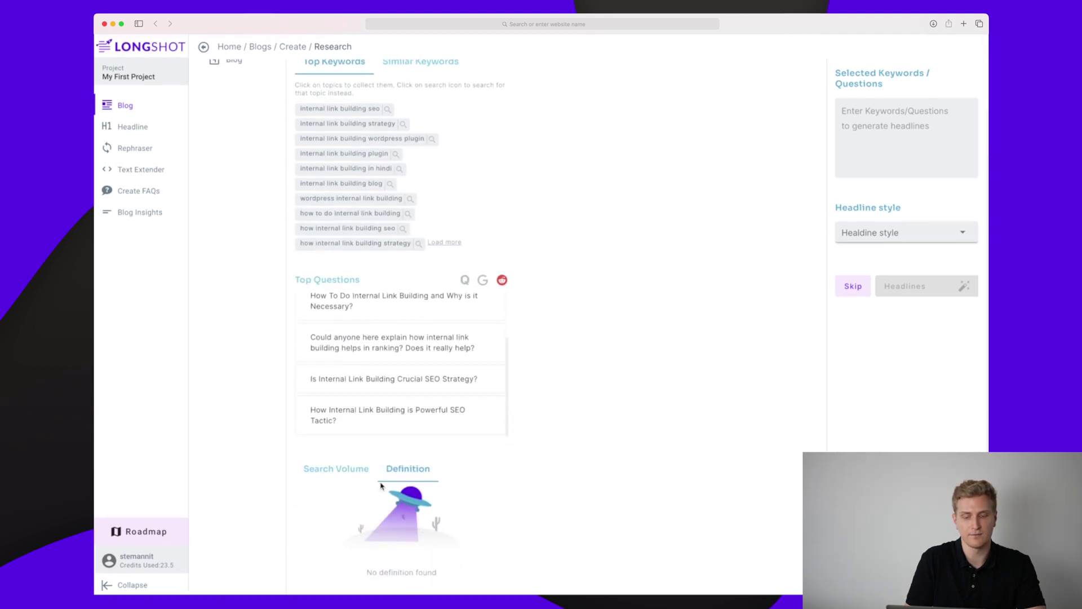
pyautogui.scroll(2, 381, 365)
pyautogui.click(340, 472)
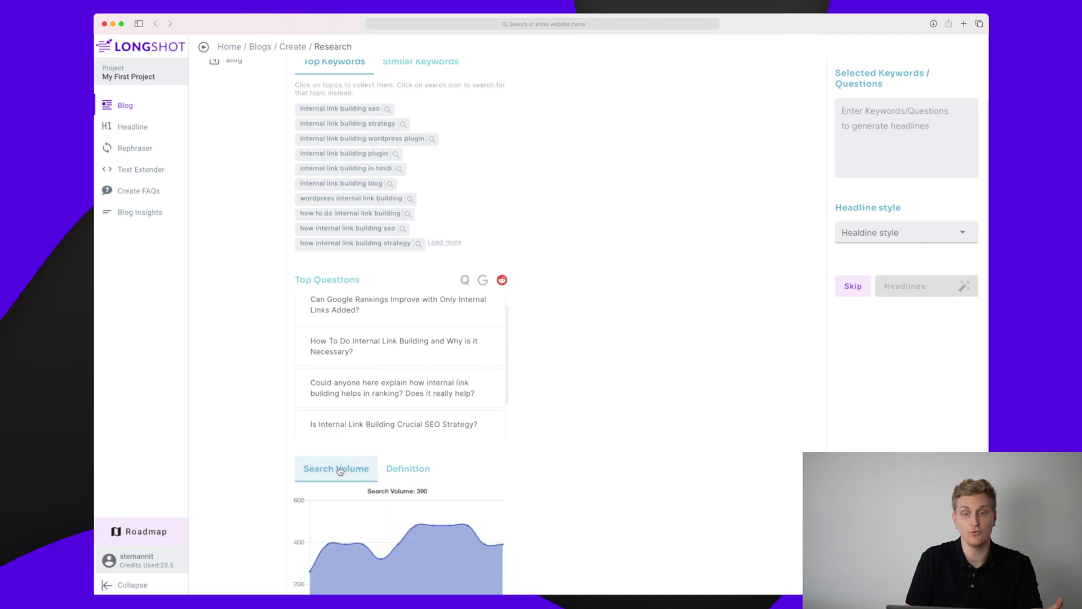
pyautogui.scroll(4, 372, 378)
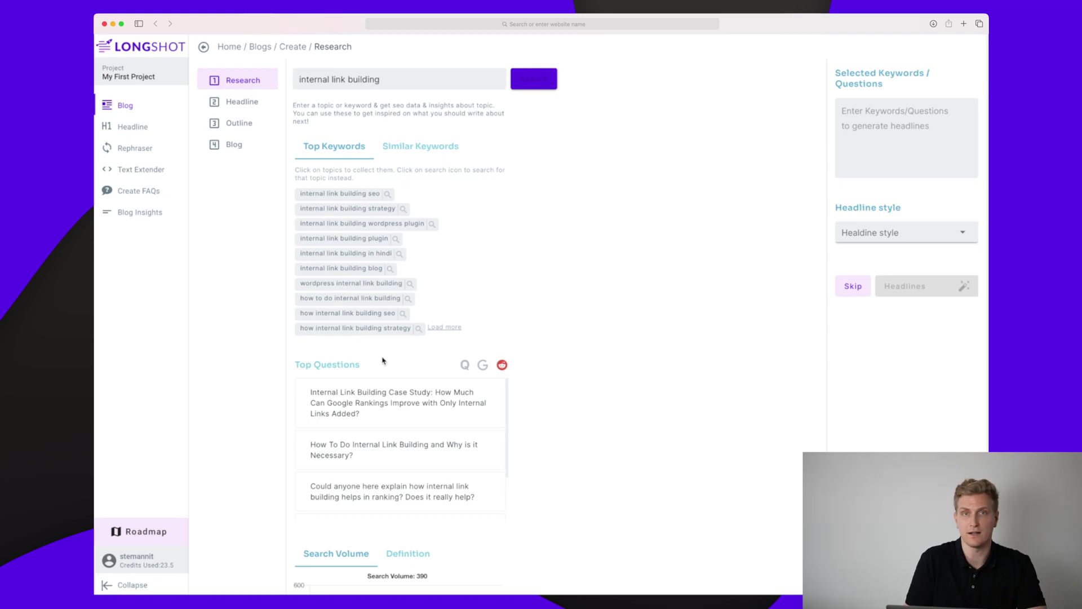
# Step: Add the internal link building seo, strategy, wordpress plugin and blog keywords to the selection
pyautogui.click(370, 195)
pyautogui.click(370, 209)
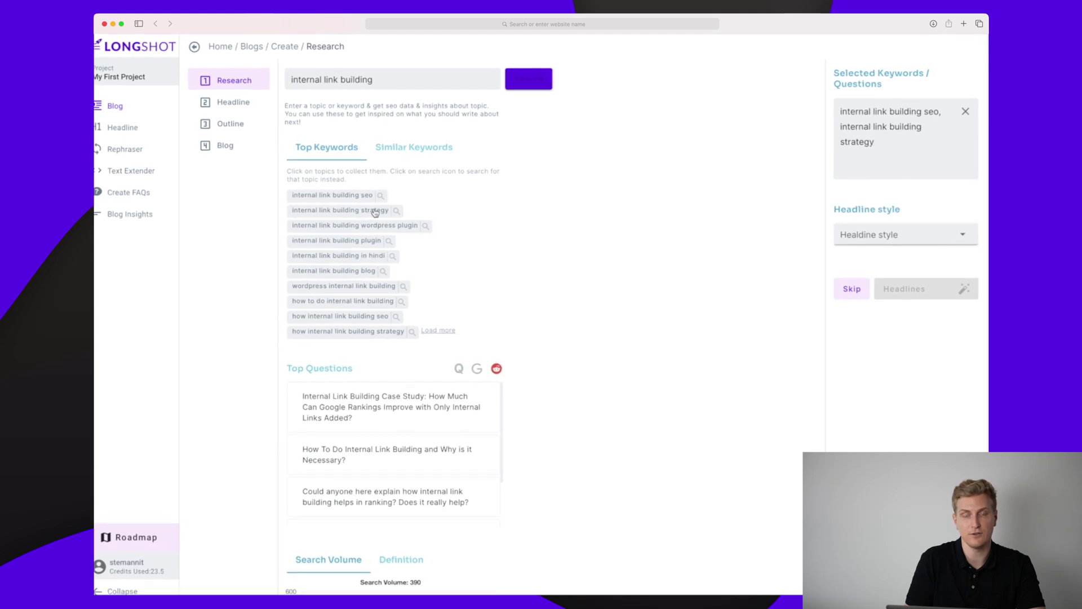
pyautogui.click(215, 271)
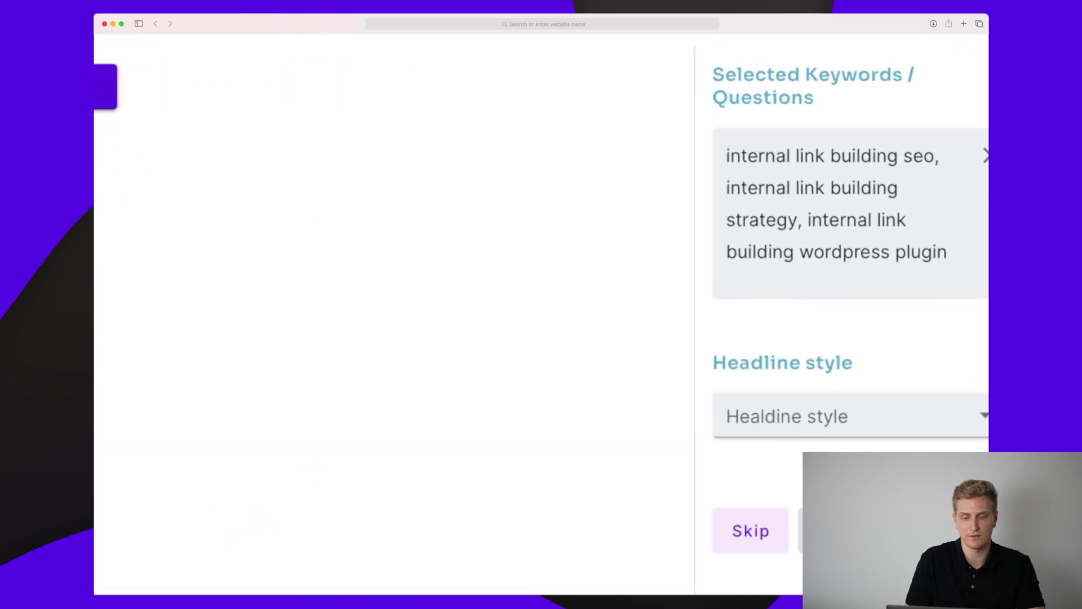
pyautogui.click(353, 269)
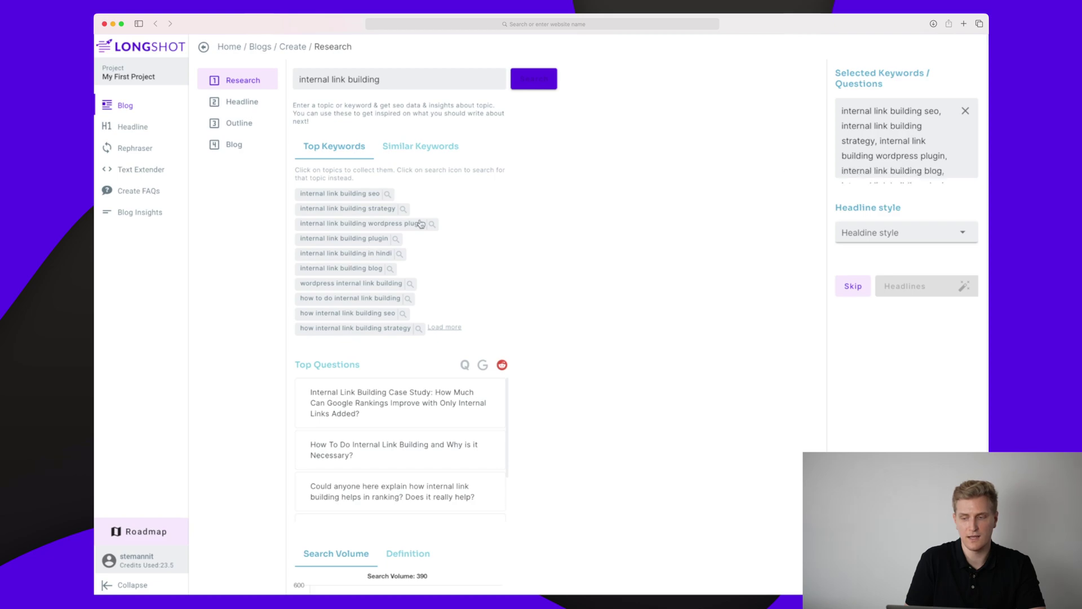
pyautogui.scroll(-1, 905, 152)
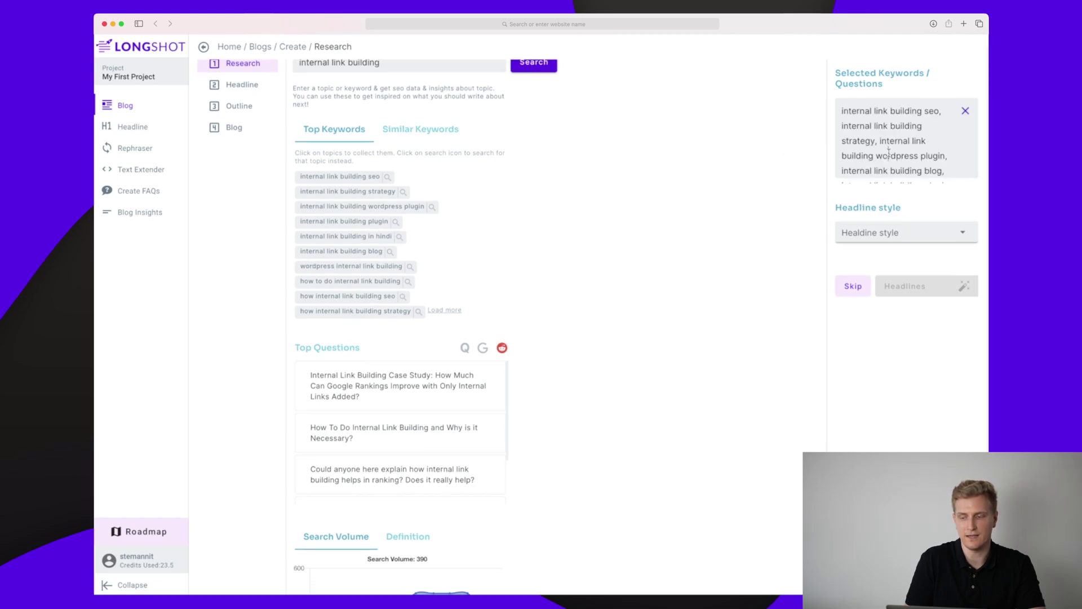
pyautogui.moveTo(891, 154); pyautogui.dragTo(917, 186)
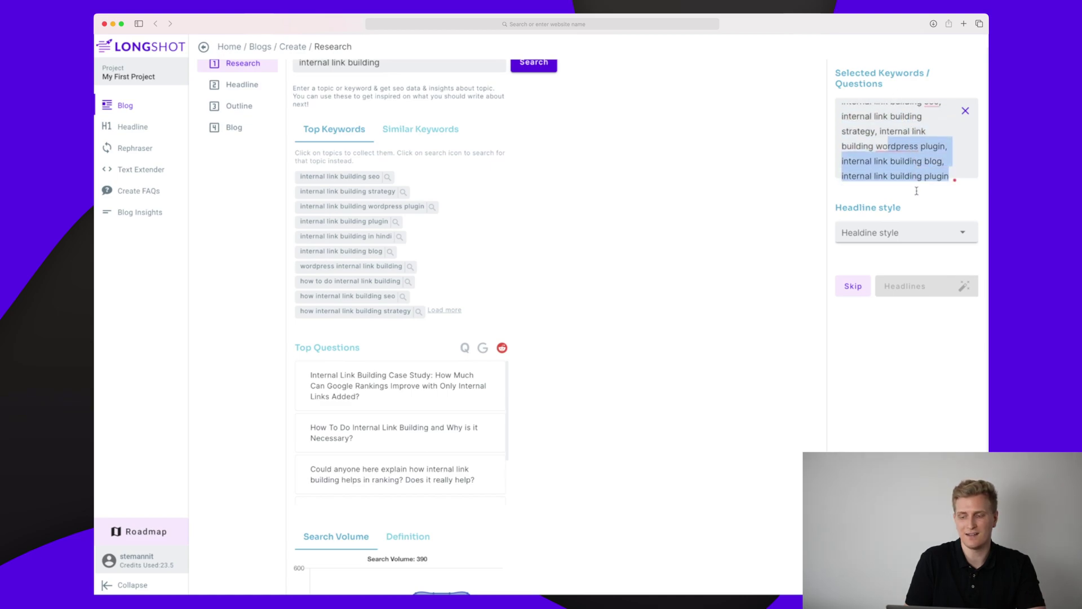
pyautogui.click(915, 163)
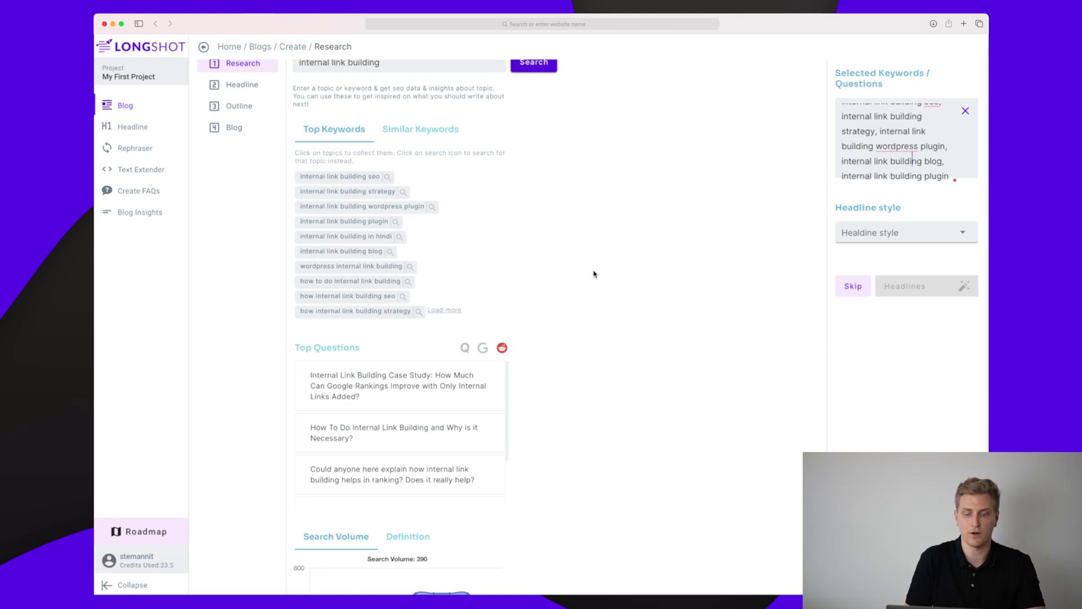
# Step: Load more keyword suggestions, review the Selected Keywords box, and open the Headline style choices
pyautogui.click(444, 310)
pyautogui.scroll(-5, 444, 310)
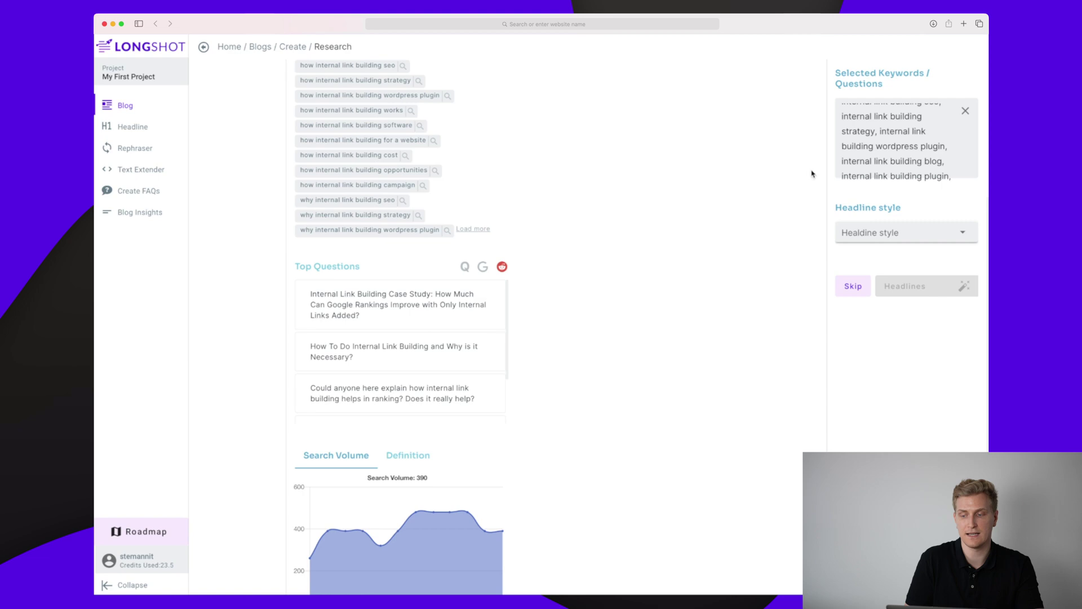
pyautogui.moveTo(866, 147); pyautogui.dragTo(894, 193)
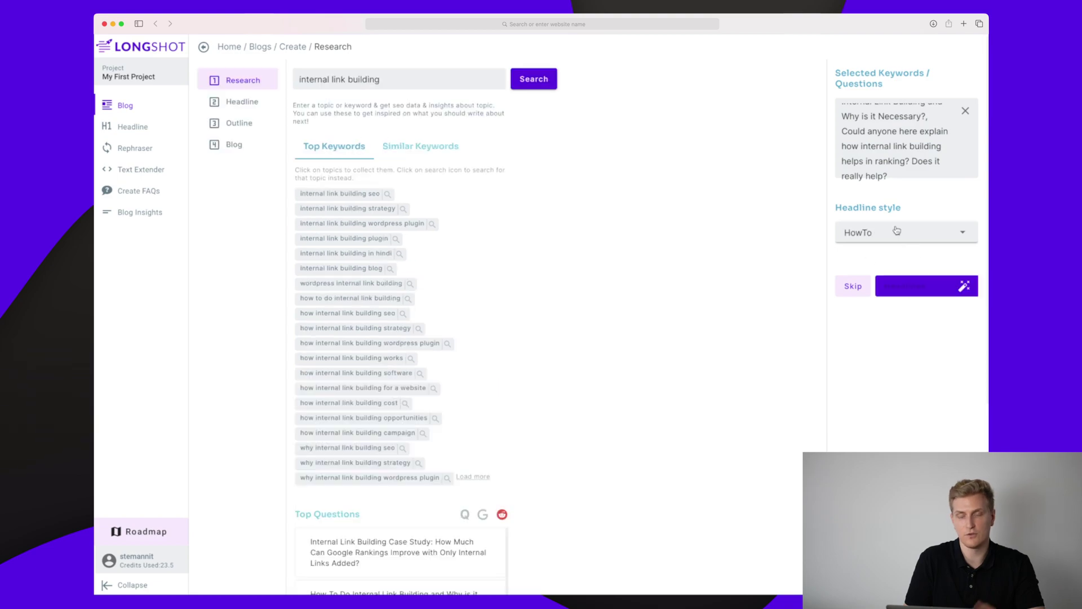
pyautogui.click(897, 231)
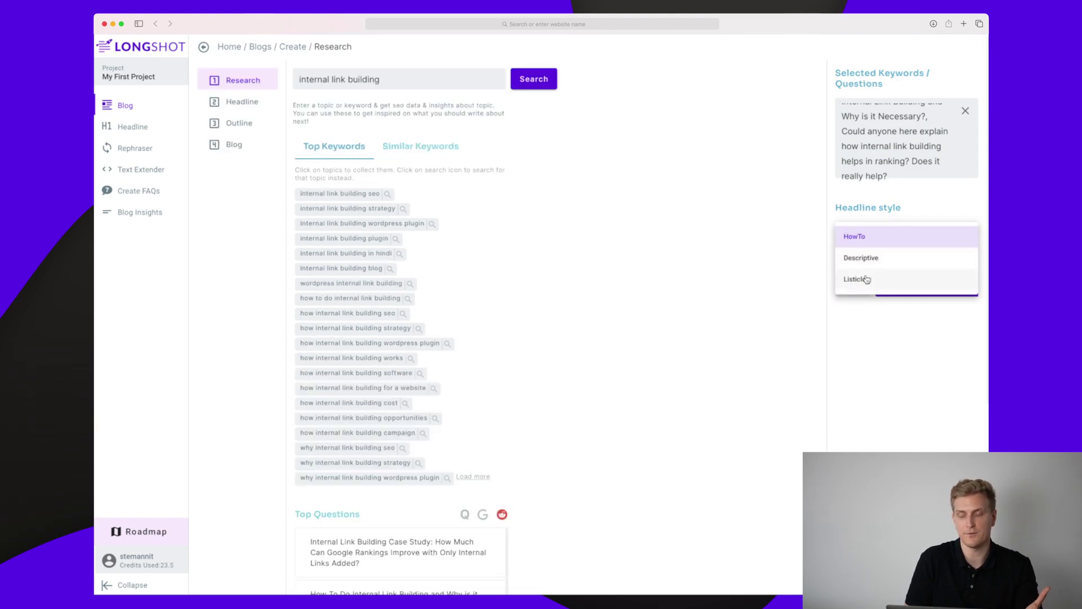
# Step: Pick the HowTo headline style and generate five headline suggestions
pyautogui.click(866, 242)
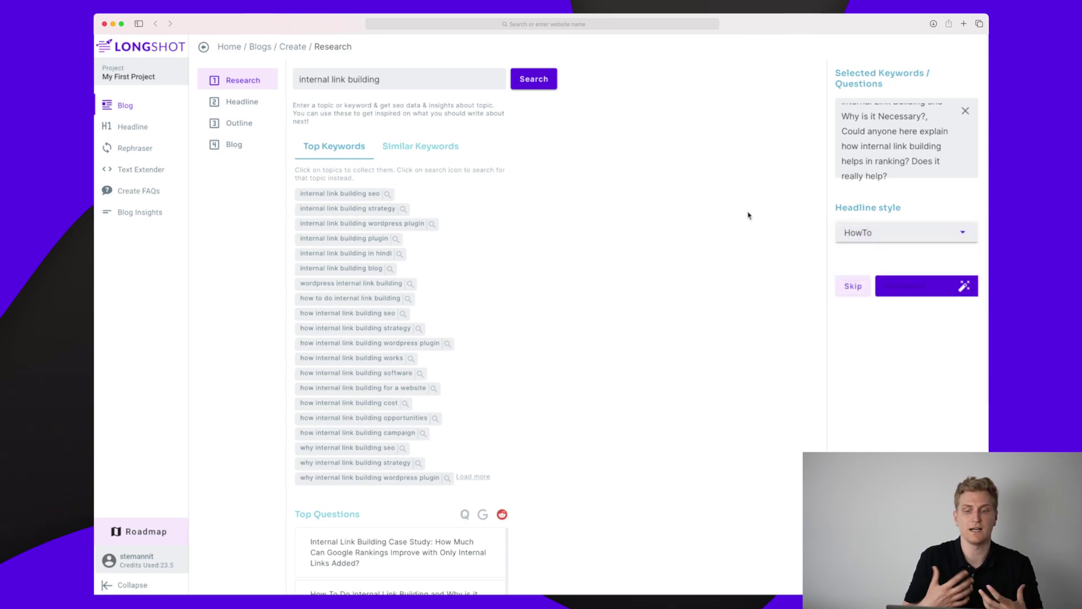
pyautogui.click(909, 293)
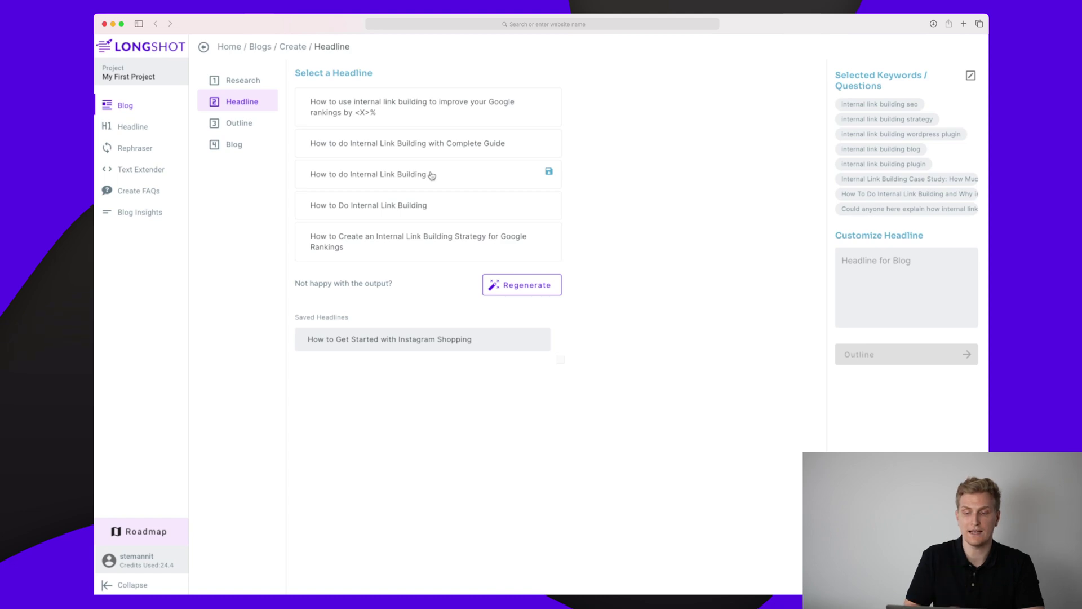
# Step: Use the first headline, trimmed to 'How to use internal link building to improve your Google rankings'
pyautogui.click(417, 112)
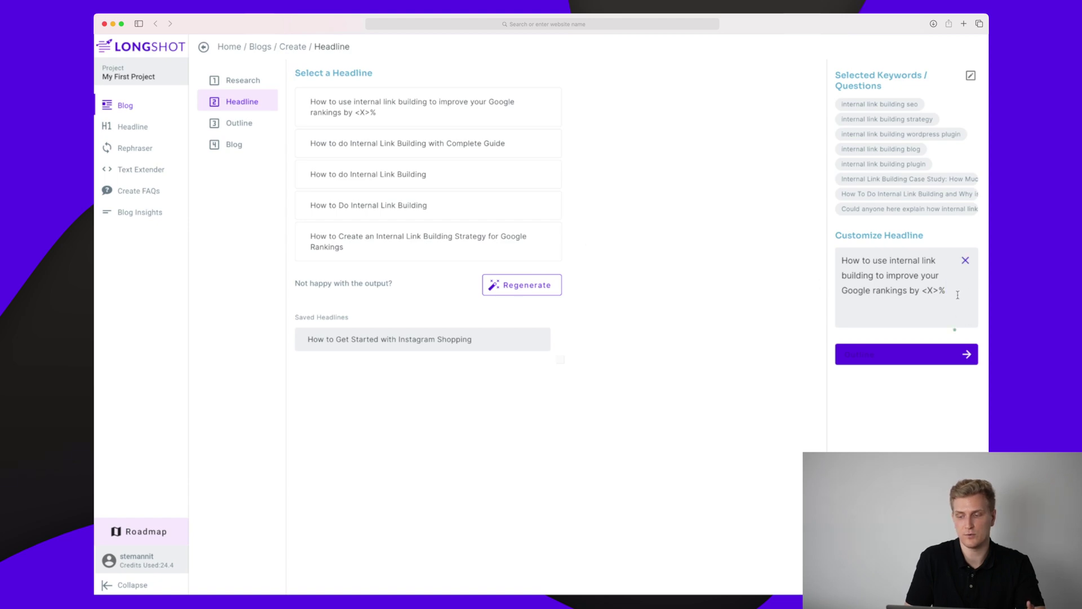
pyautogui.press('BackSpace')
pyautogui.press('BackSpace')
pyautogui.press('BackSpace')
pyautogui.press('BackSpace')
pyautogui.press('BackSpace')
pyautogui.press('BackSpace')
pyautogui.press('BackSpace')
pyautogui.press('BackSpace')
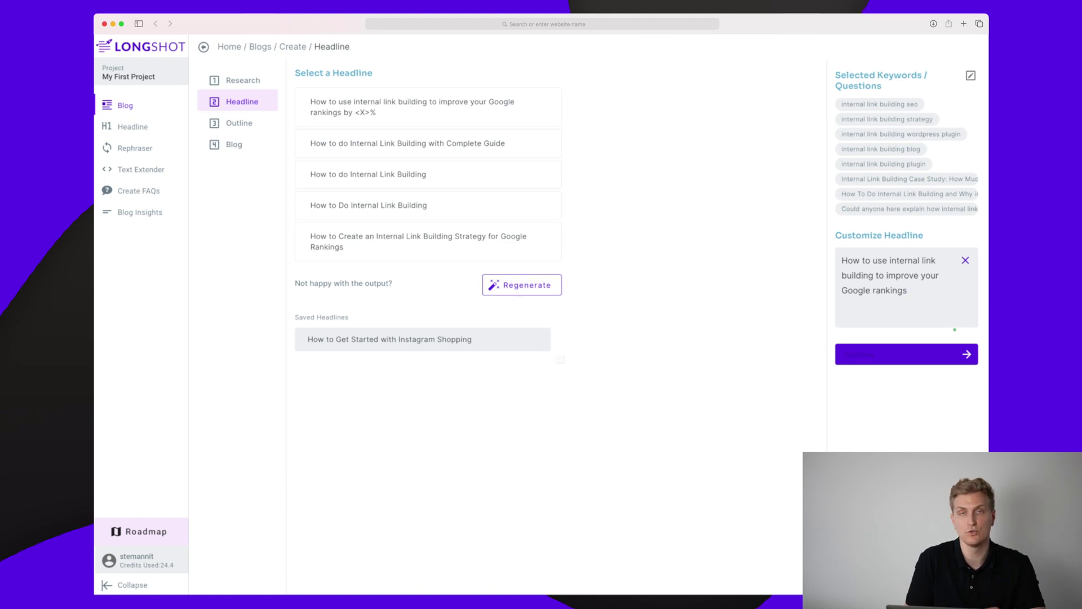
pyautogui.click(904, 361)
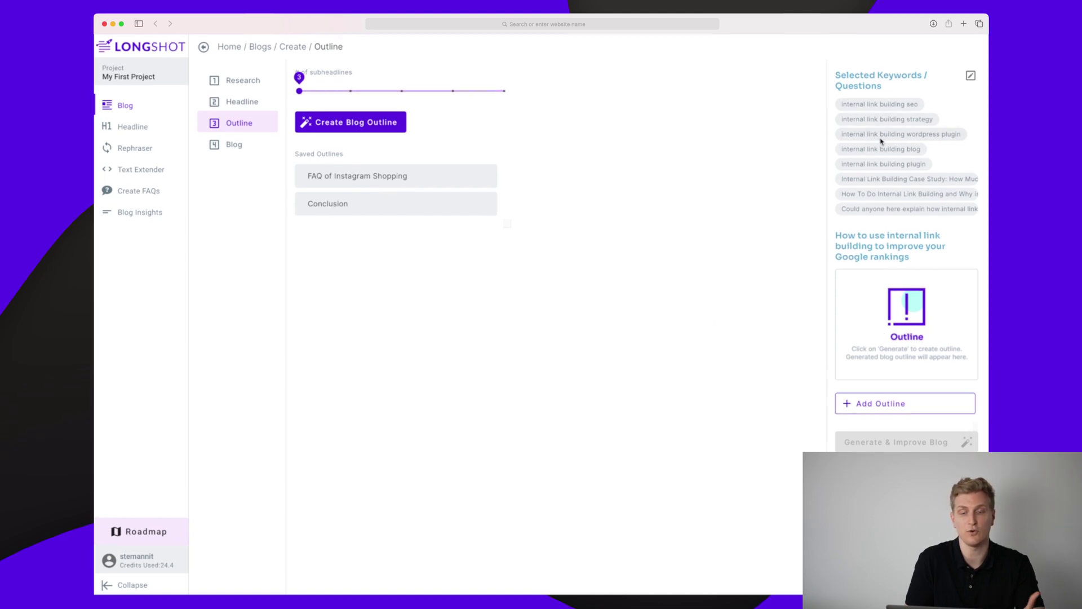
# Step: Generate the two outline sections and add Introduction, Conclusion and FAQ rows around them
pyautogui.click(879, 403)
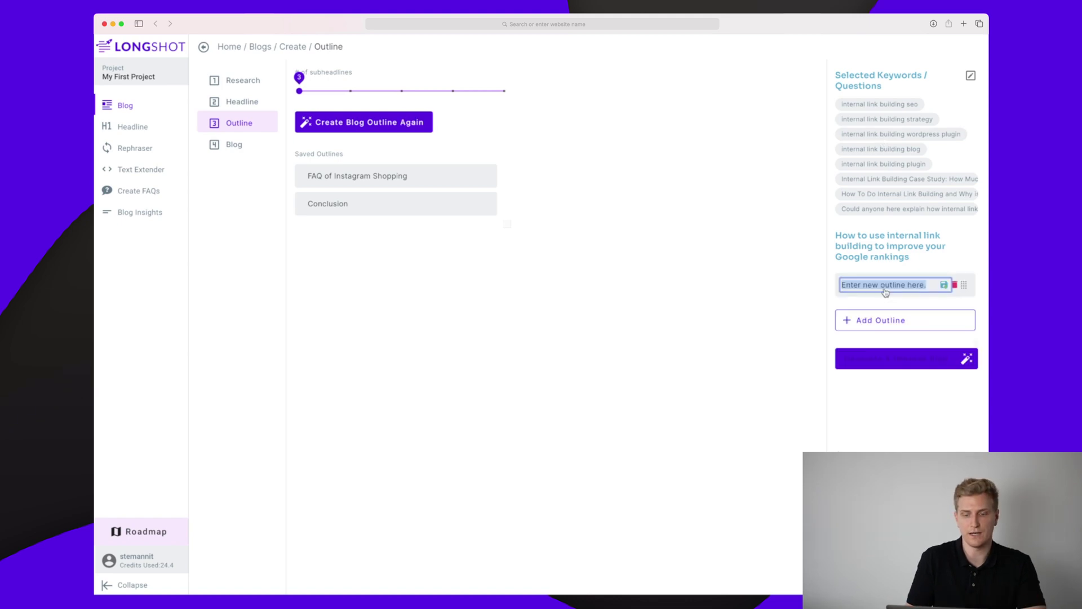
pyautogui.click(385, 128)
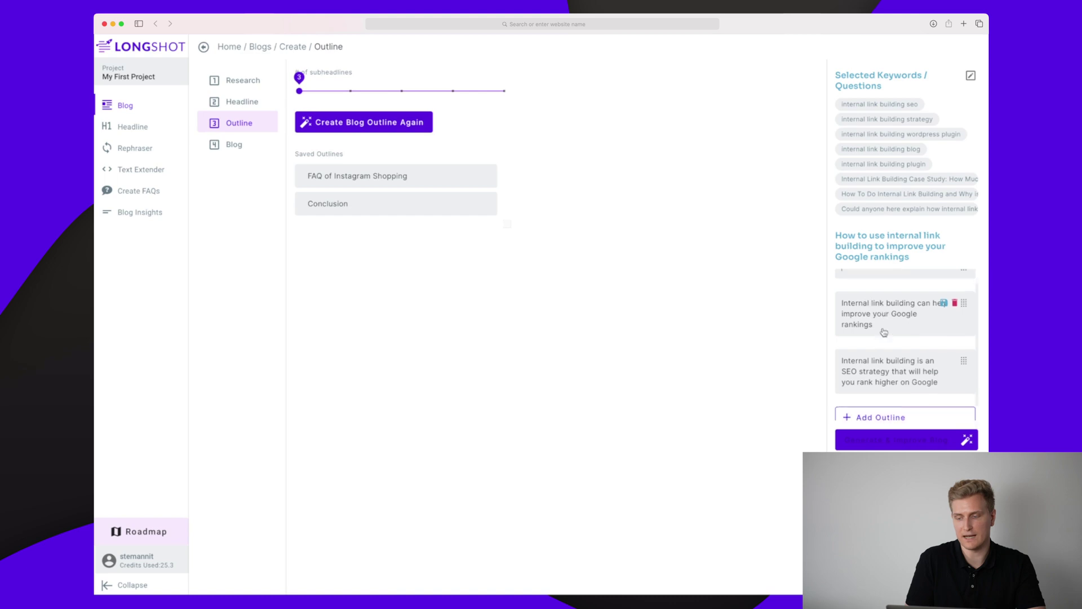
pyautogui.scroll(1, 879, 316)
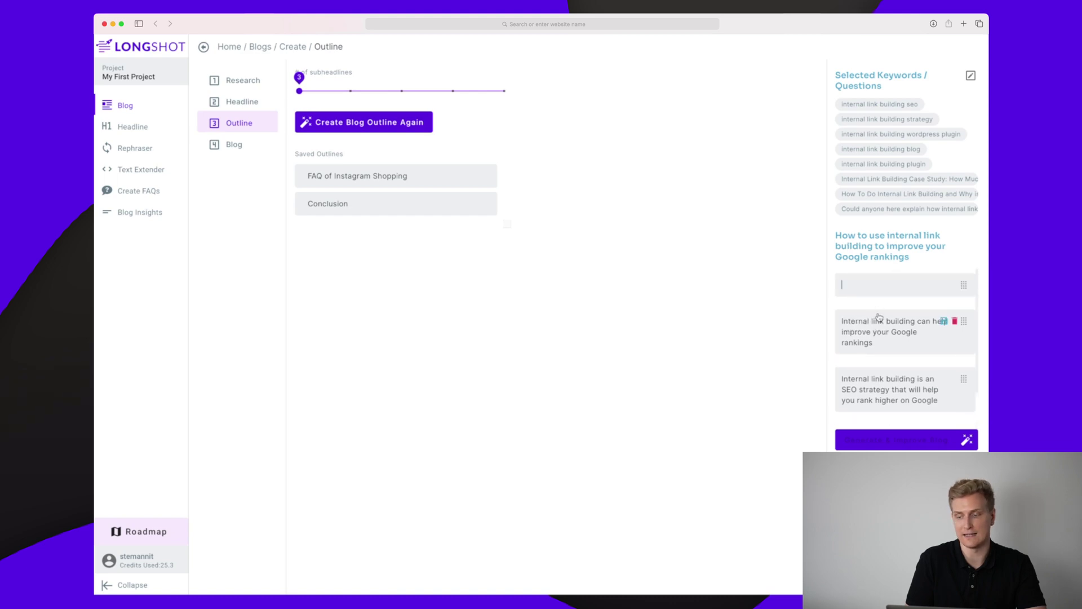
pyautogui.scroll(-1, 905, 351)
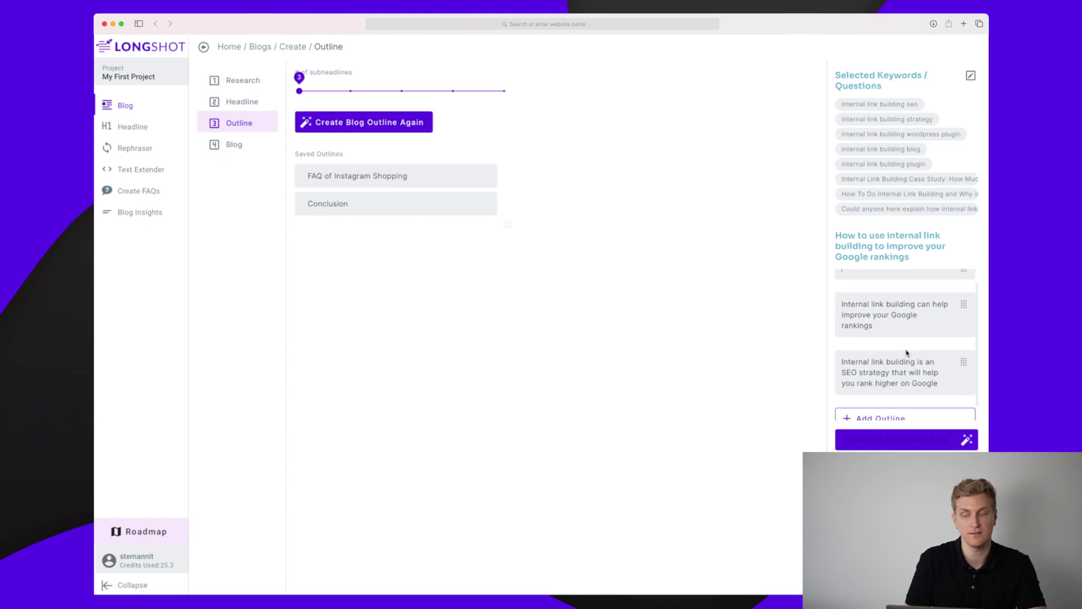
pyautogui.scroll(1, 907, 353)
pyautogui.click(883, 292)
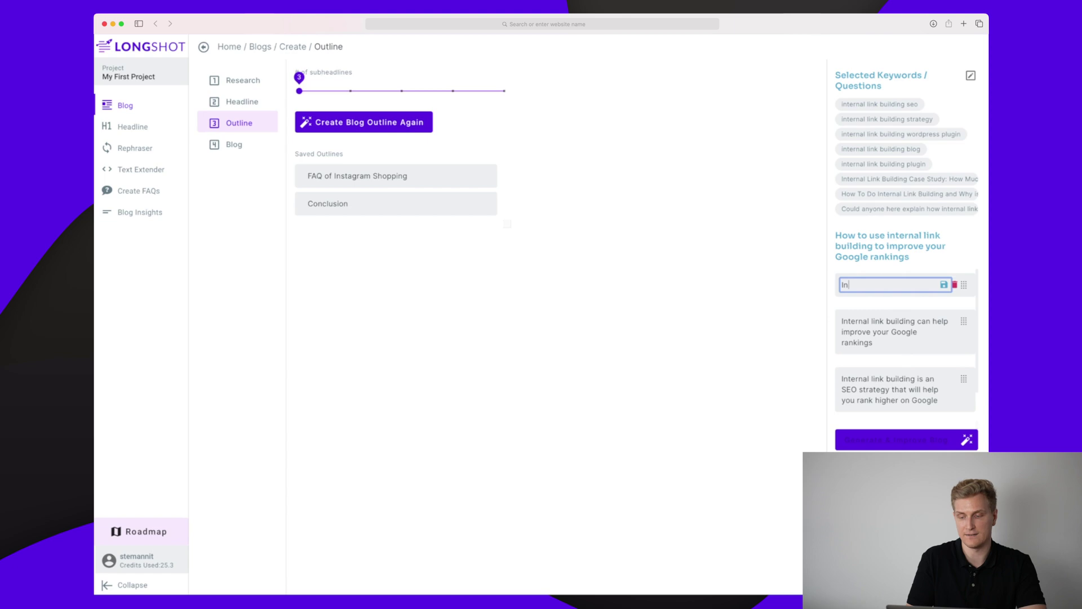
pyautogui.scroll(-3, 883, 293)
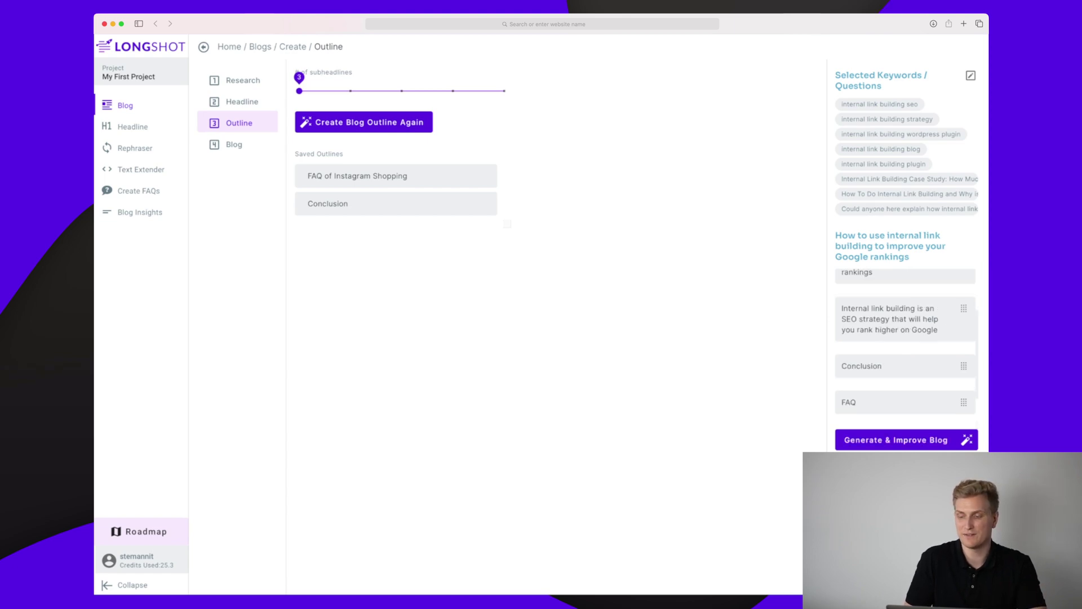
pyautogui.moveTo(902, 408)
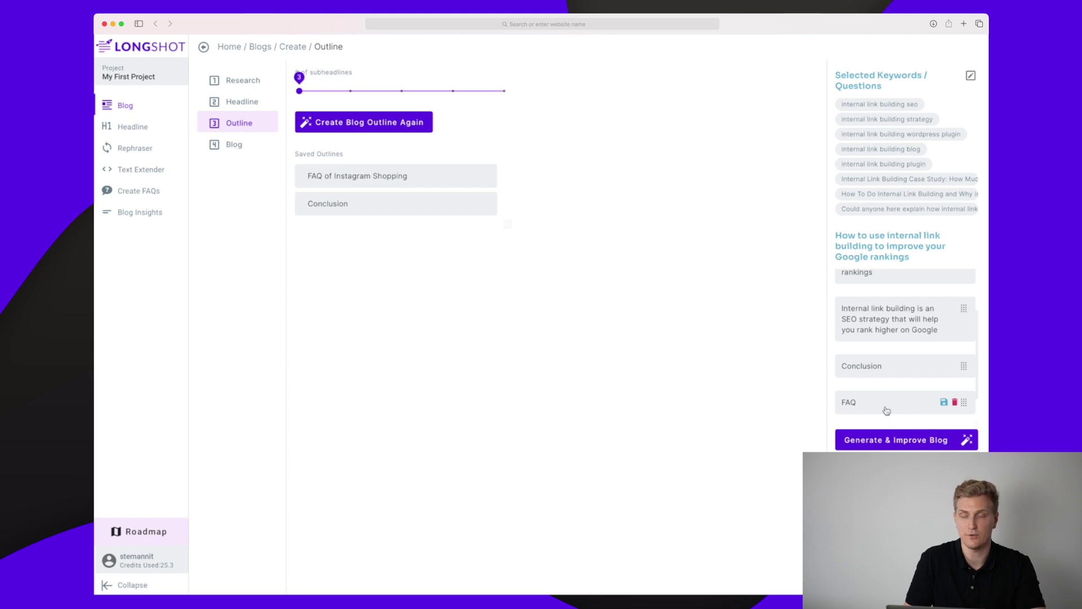
pyautogui.scroll(3, 876, 287)
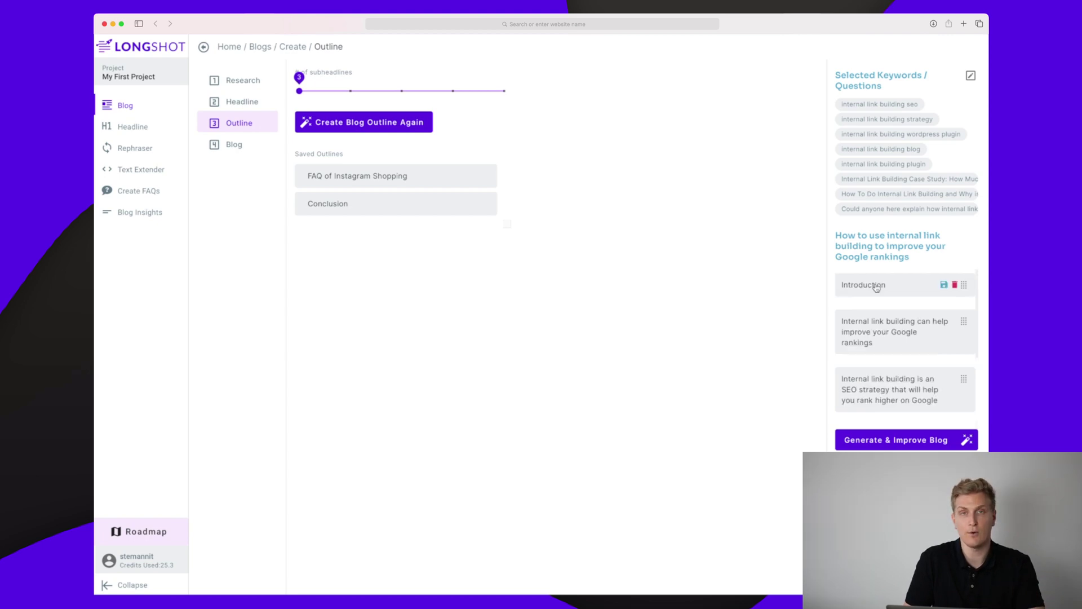
pyautogui.scroll(-5, 876, 286)
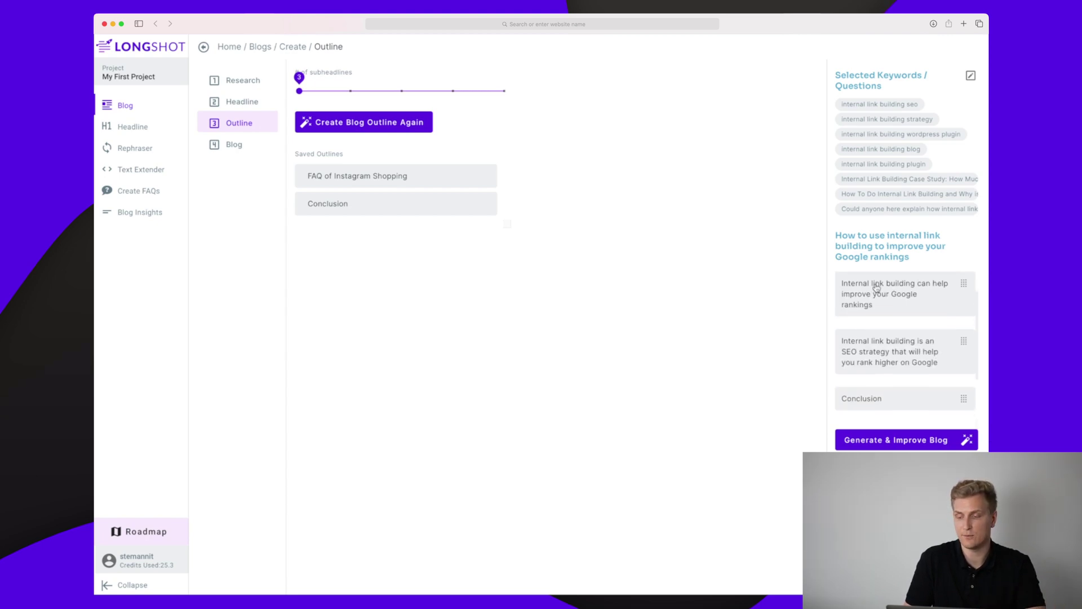
# Step: Generate the 251-word blog draft from the outline and scroll through it in the editor
pyautogui.click(882, 440)
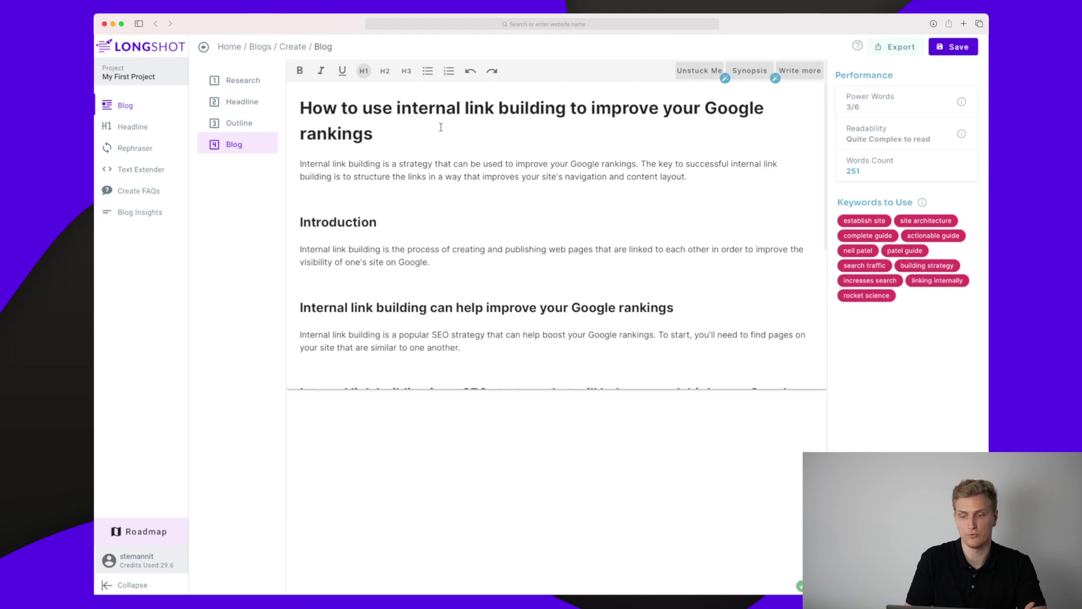
pyautogui.click(433, 164)
pyautogui.scroll(-1, 454, 176)
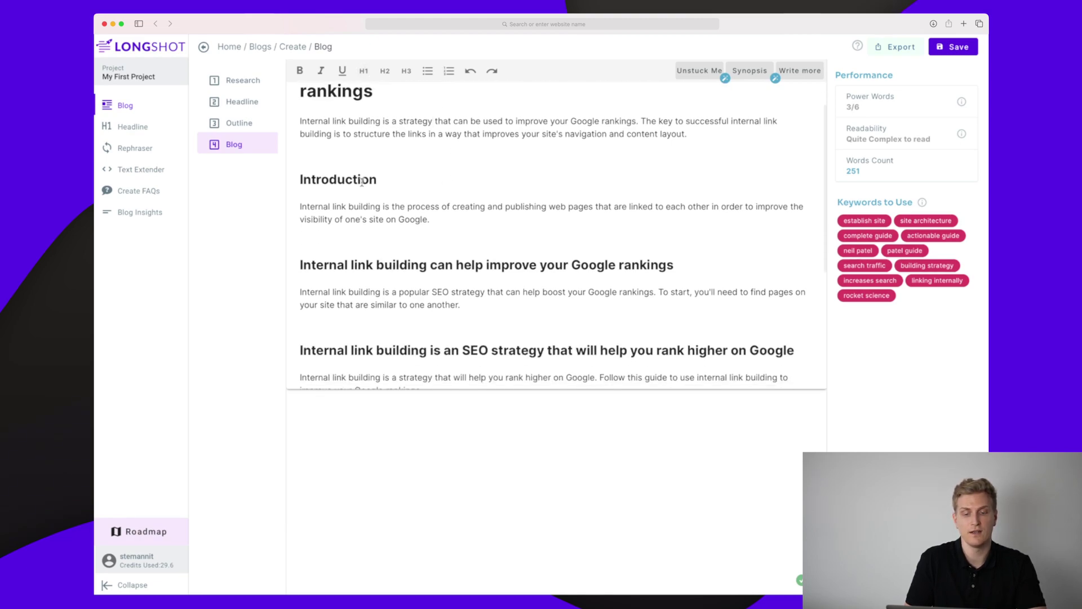
pyautogui.scroll(-1, 359, 182)
pyautogui.scroll(-2, 359, 182)
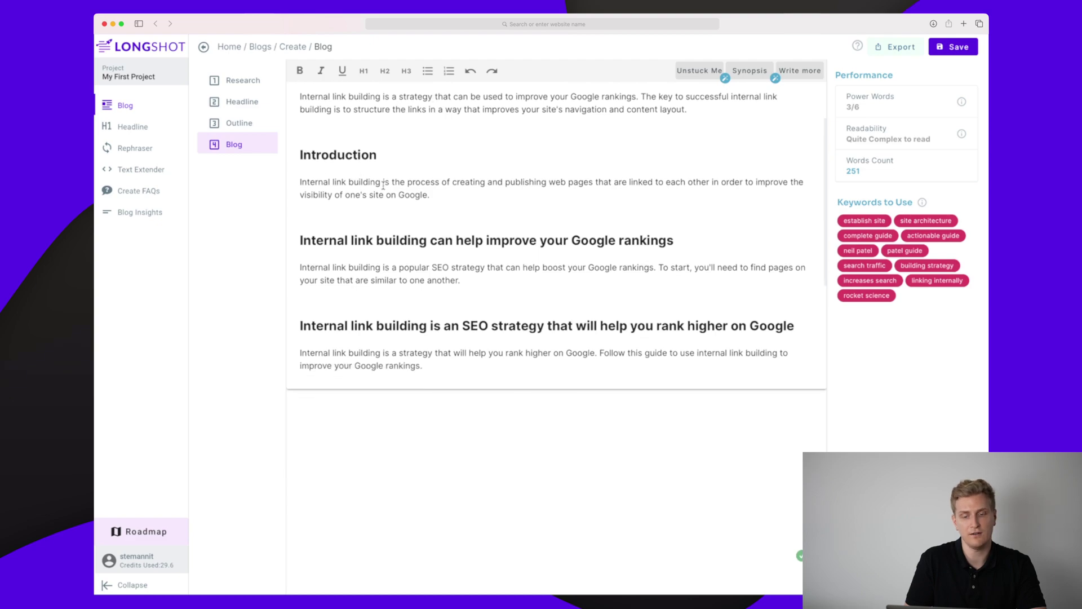
pyautogui.scroll(1, 393, 190)
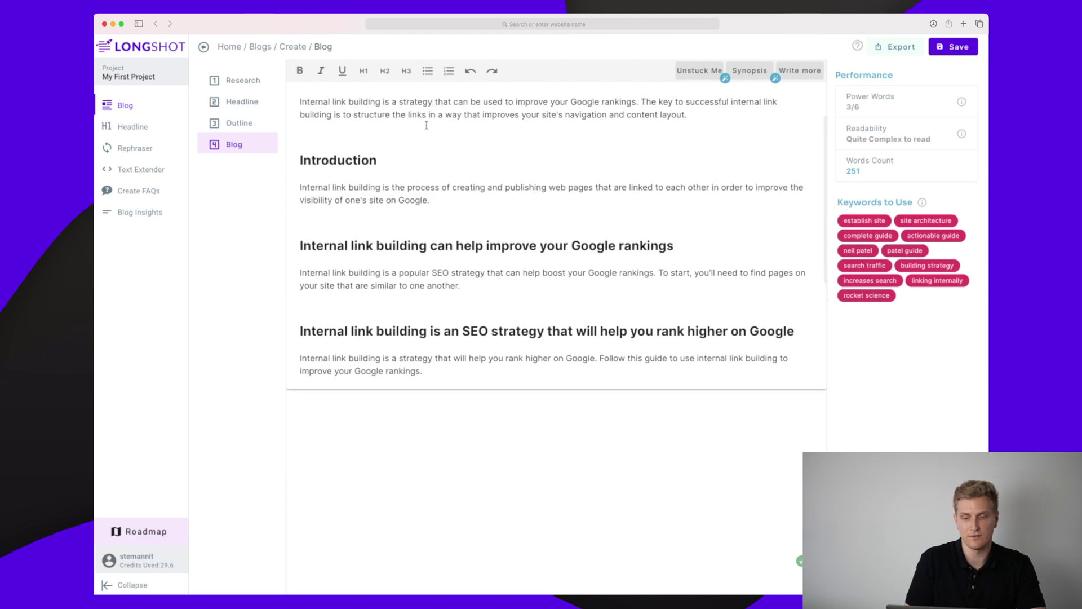
pyautogui.scroll(-4, 457, 107)
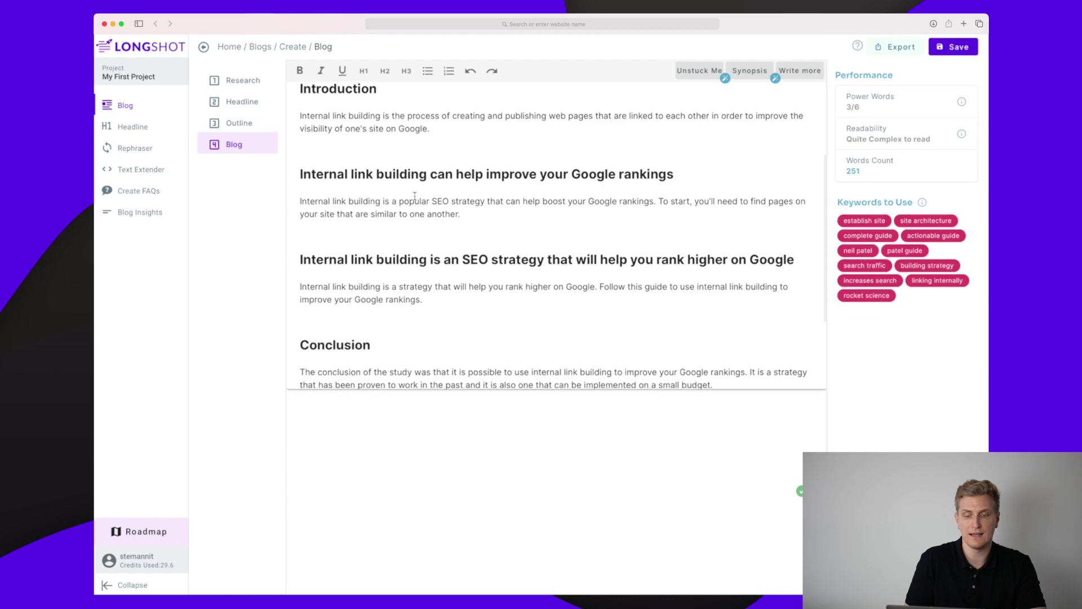
pyautogui.scroll(-4, 389, 226)
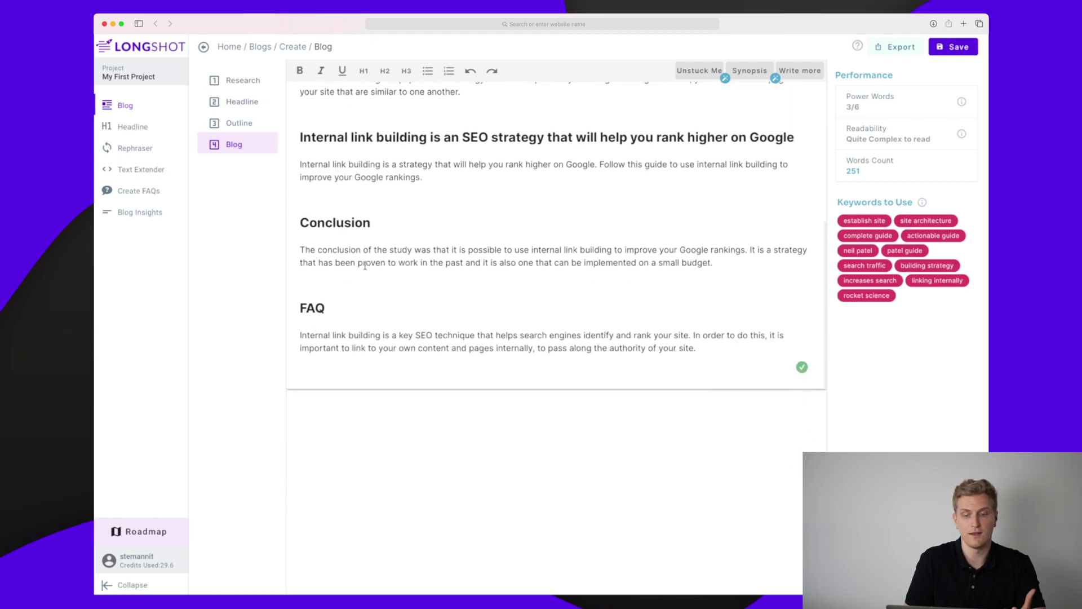
pyautogui.scroll(10, 365, 265)
pyautogui.scroll(1, 365, 265)
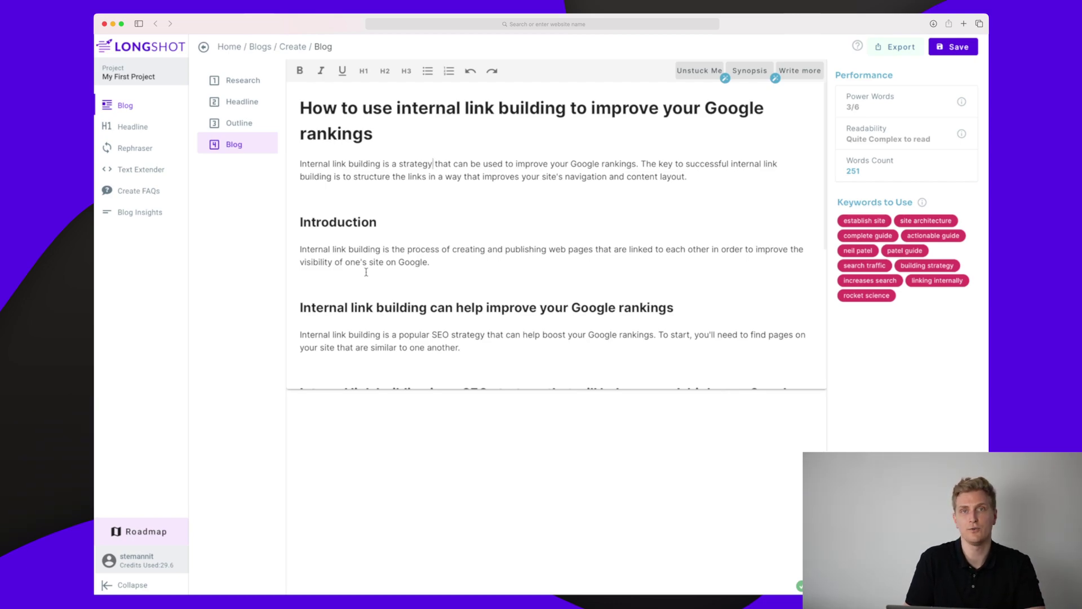
pyautogui.scroll(-5, 366, 272)
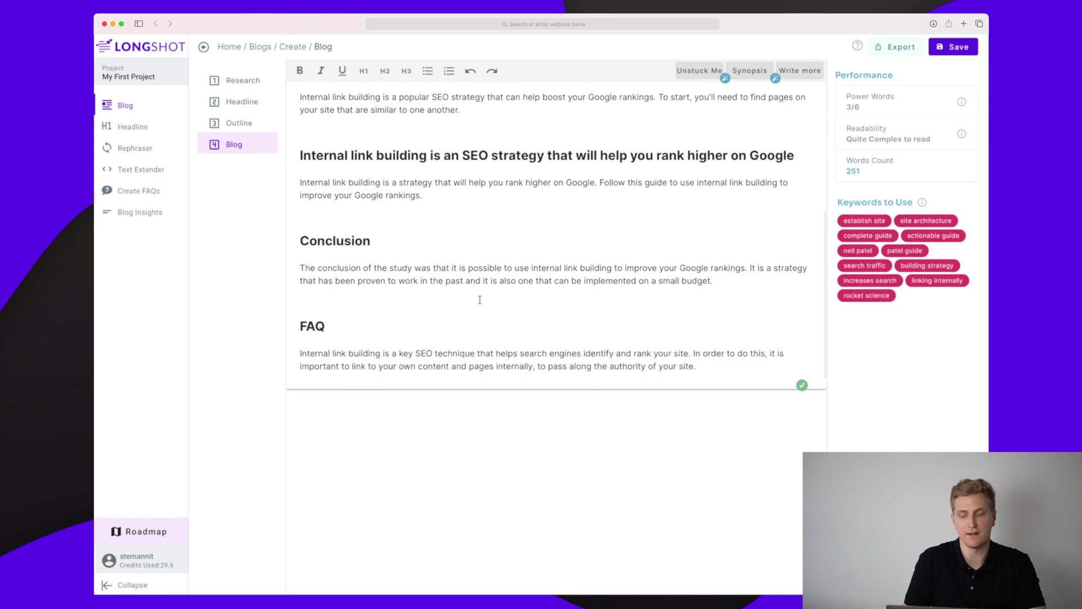
pyautogui.scroll(-1, 480, 300)
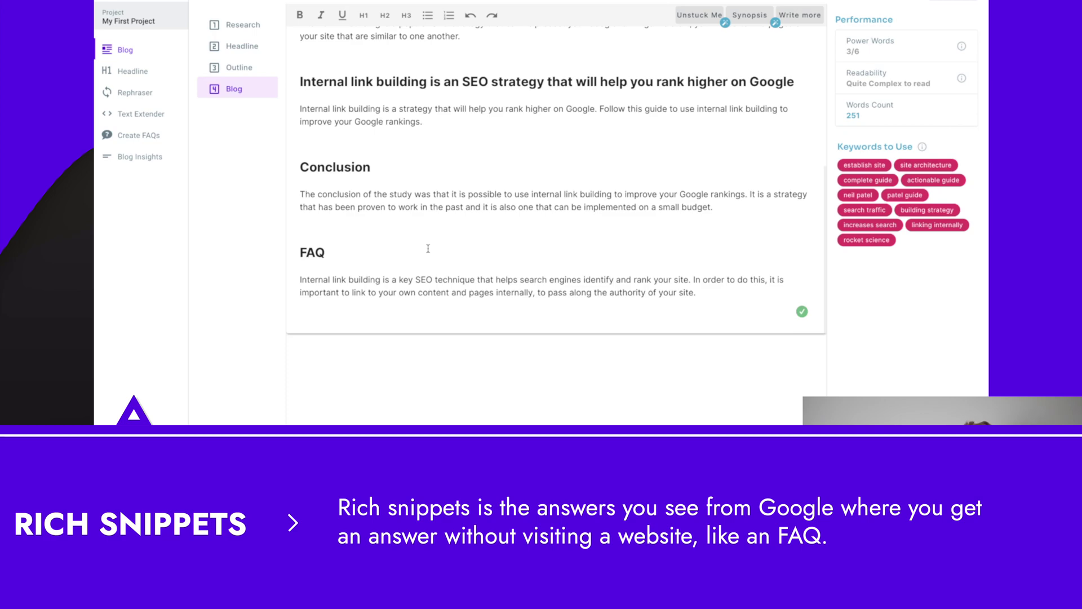
pyautogui.scroll(10, 446, 254)
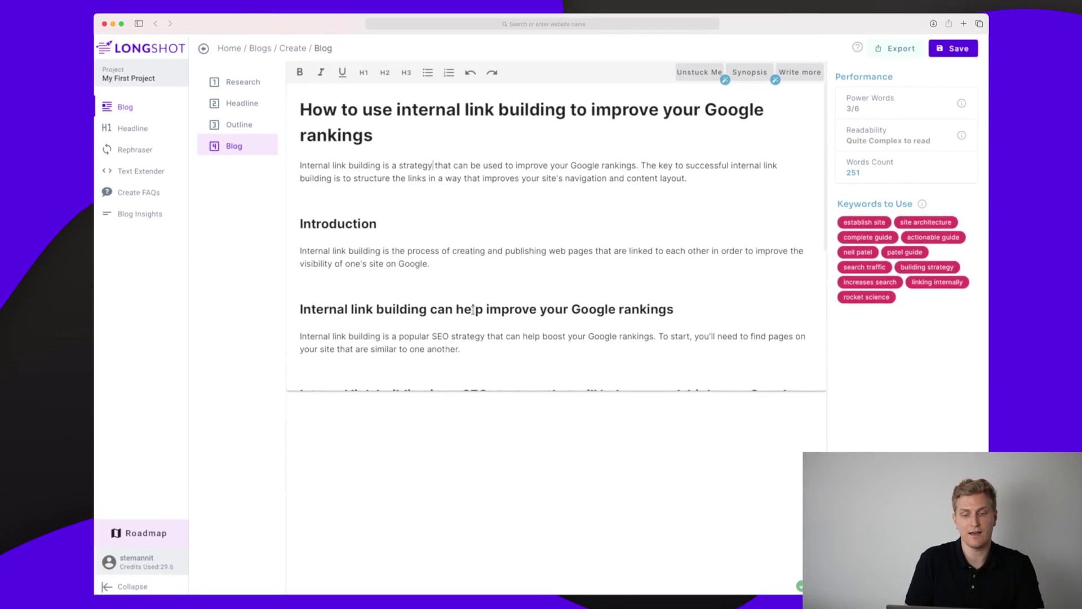